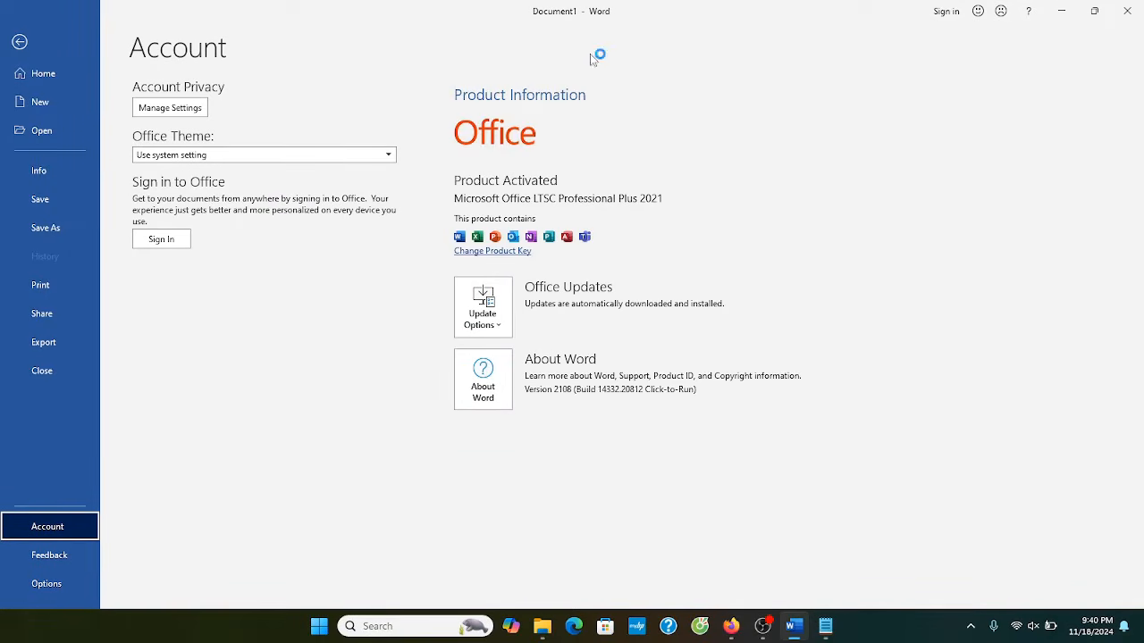
click(20, 42)
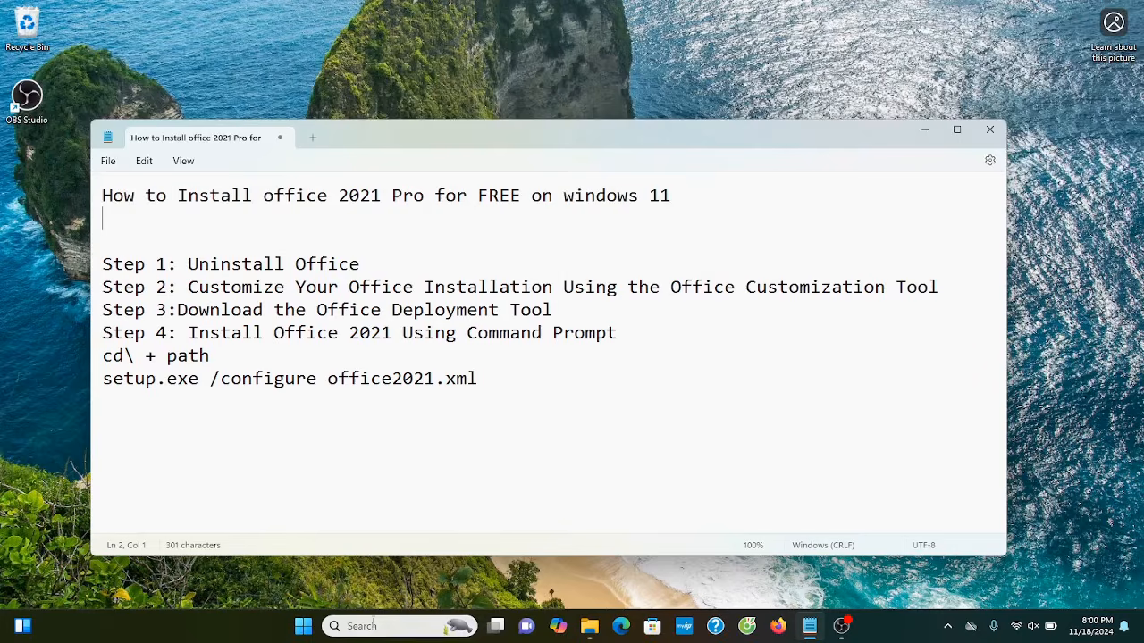
- Open the Programs and Features list in Control Panel
click(374, 626)
text(con)
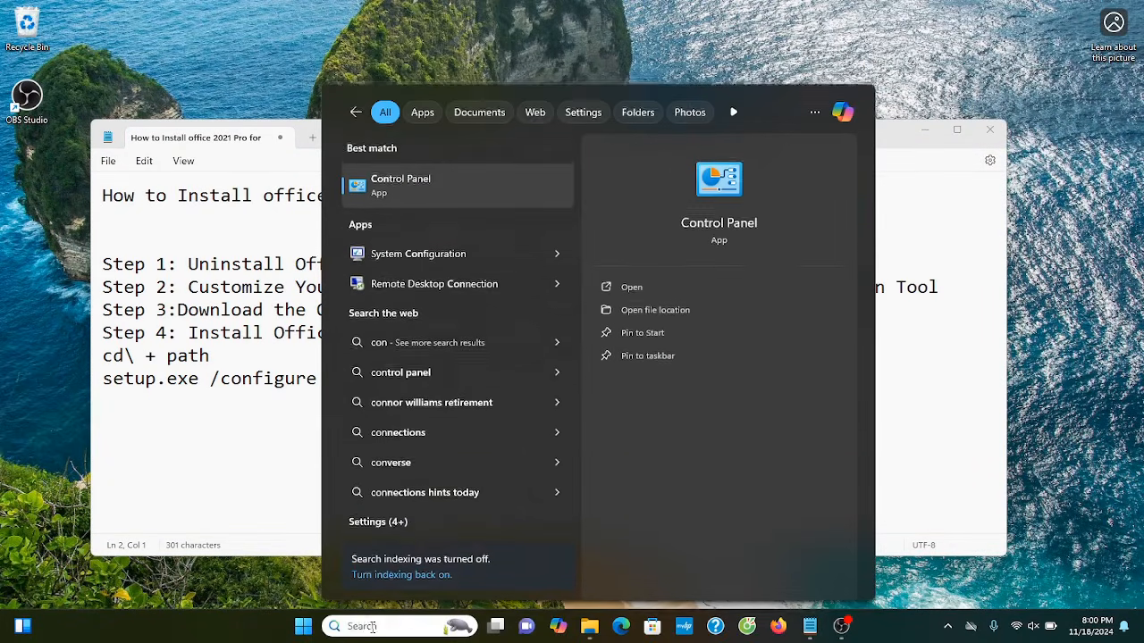
key(Return)
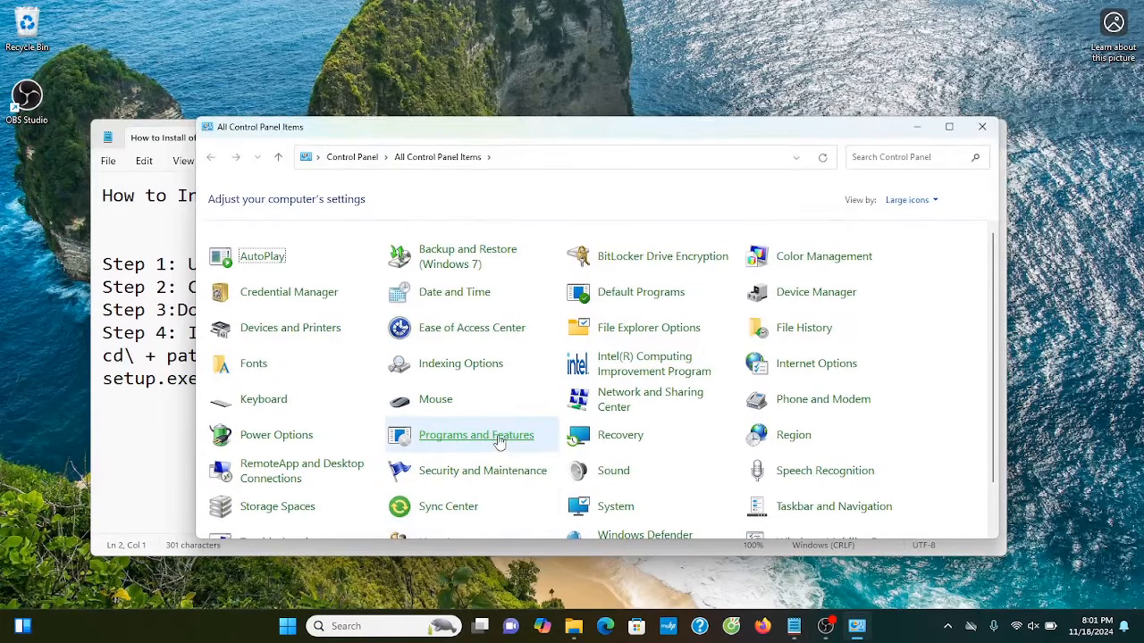
click(500, 444)
- Uninstall Microsoft Office Professional Plus 2013, continuing despite other logged-on users, and close the setup when it finishes
scroll(458, 384, down, 1)
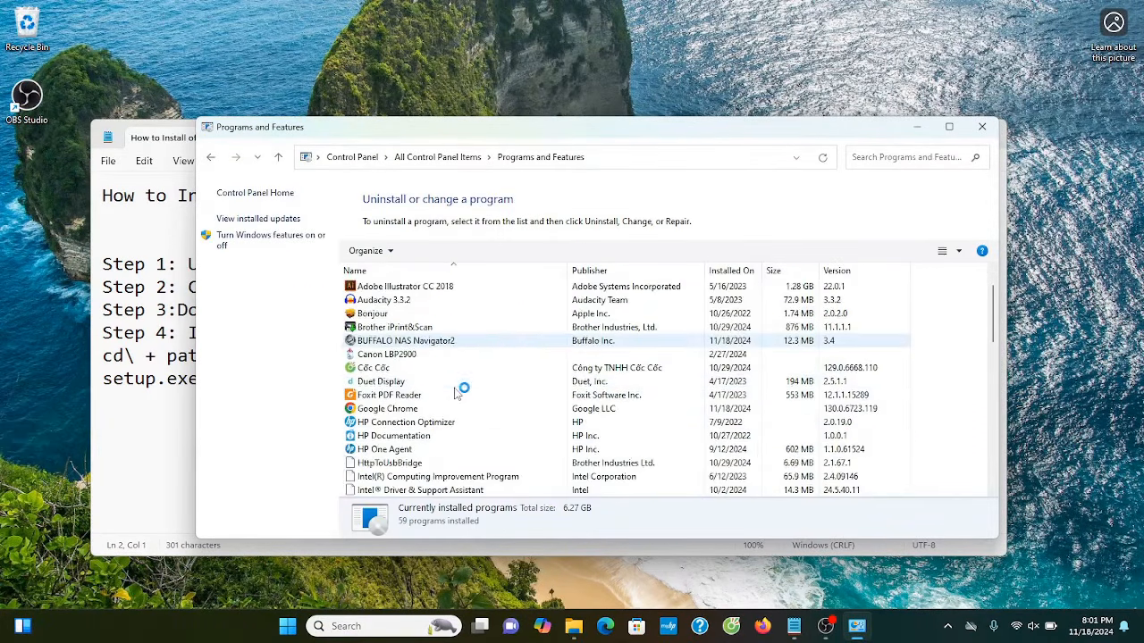
scroll(455, 393, down, 1)
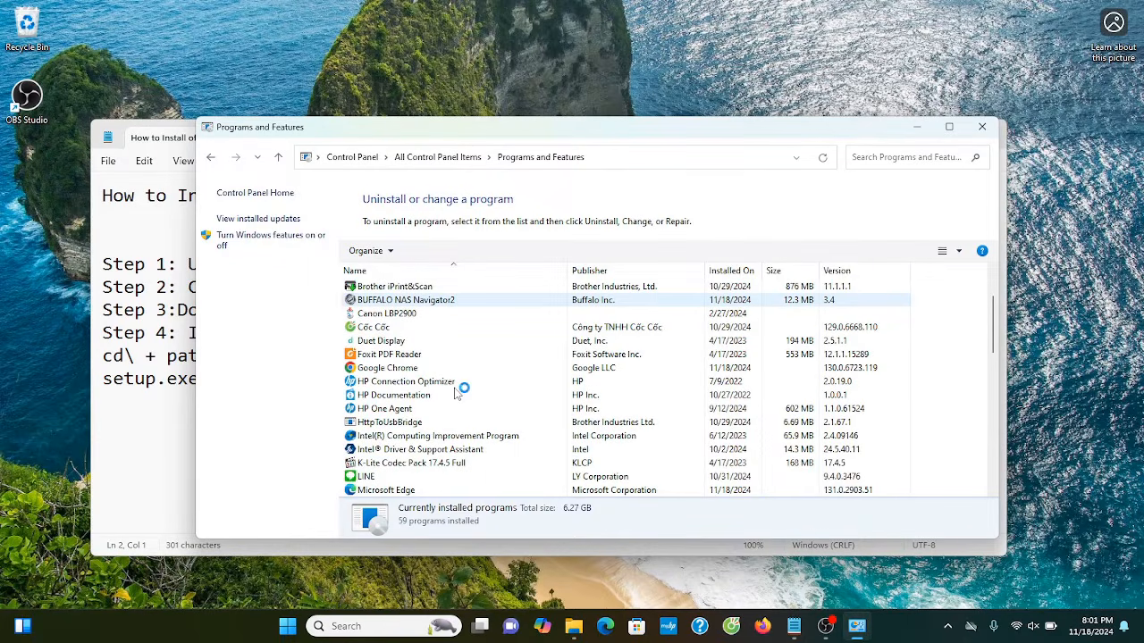
key(m)
scroll(454, 408, down, 2)
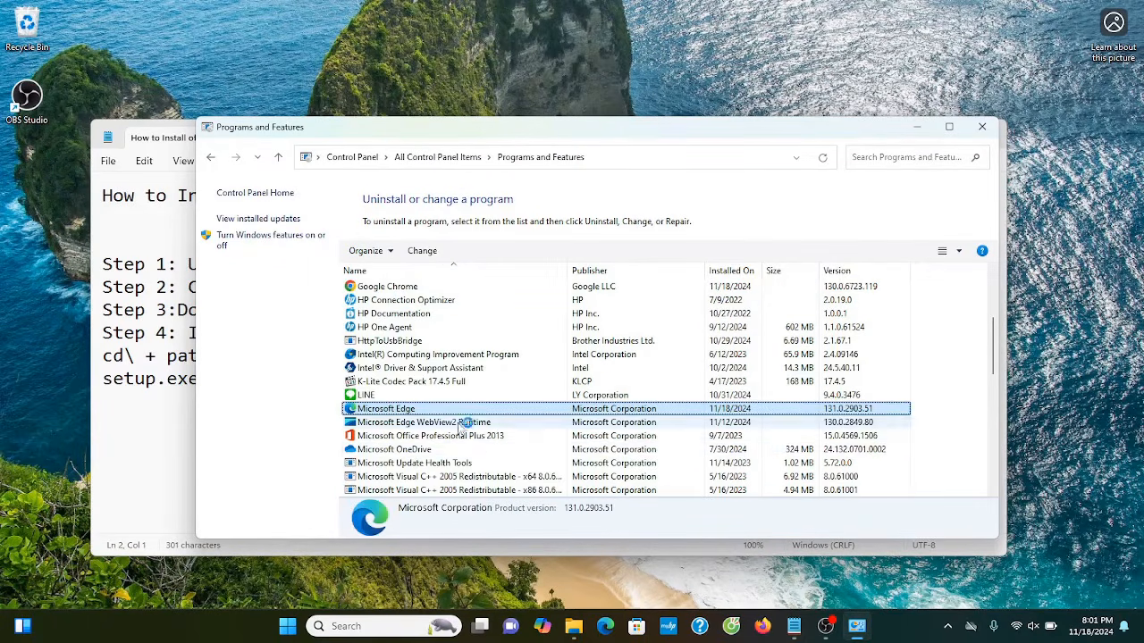
click(457, 438)
right_click(460, 438)
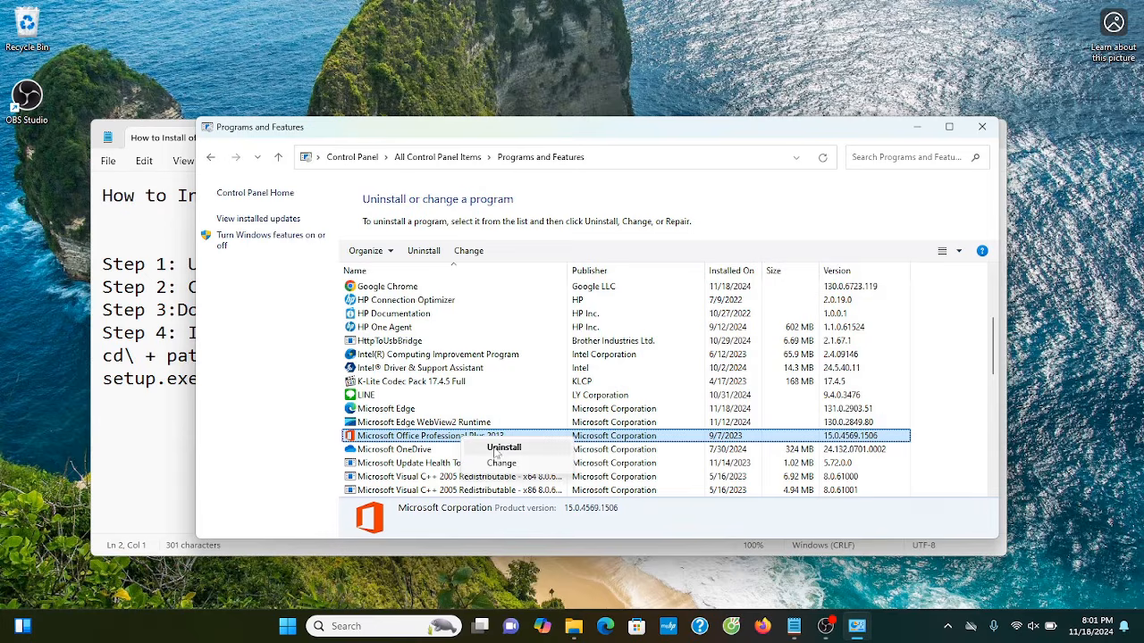
click(503, 448)
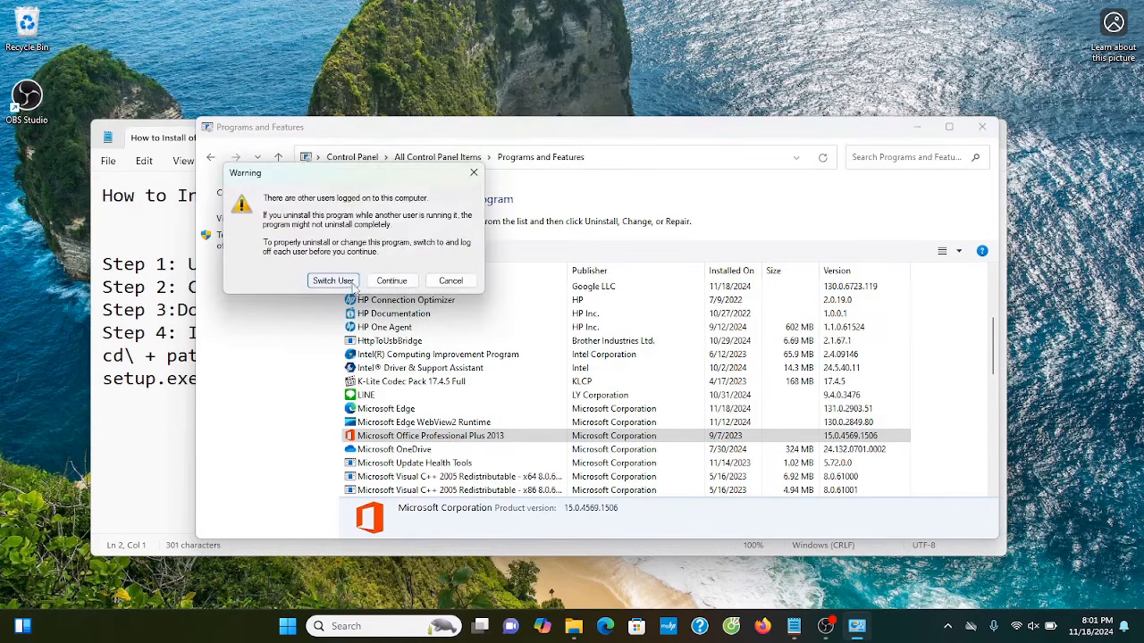
click(391, 283)
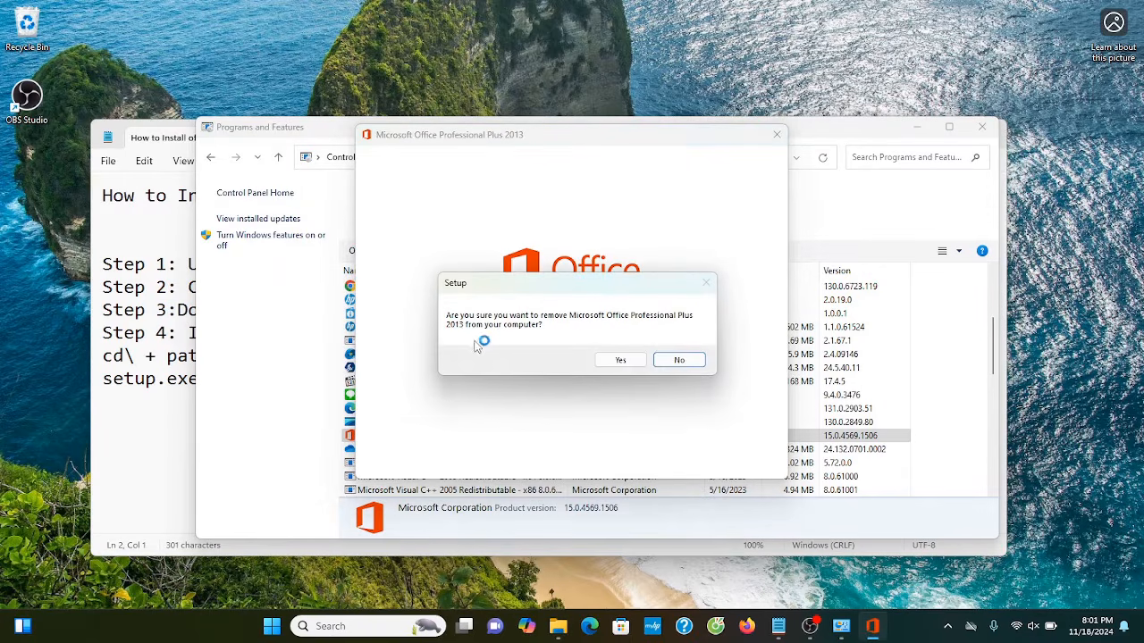
click(619, 361)
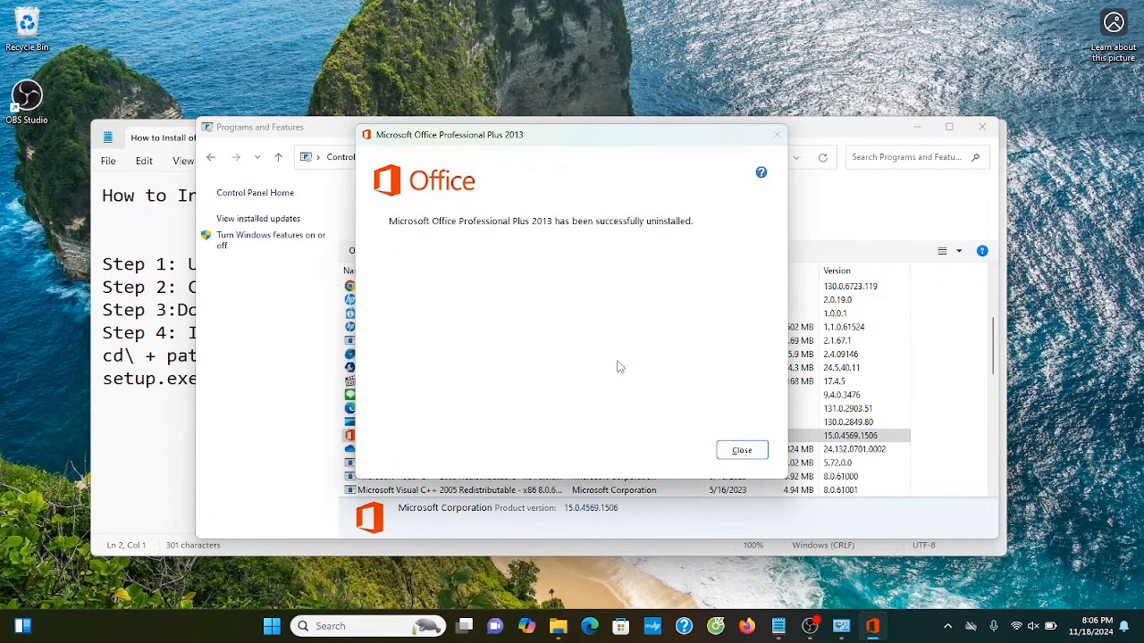
click(742, 450)
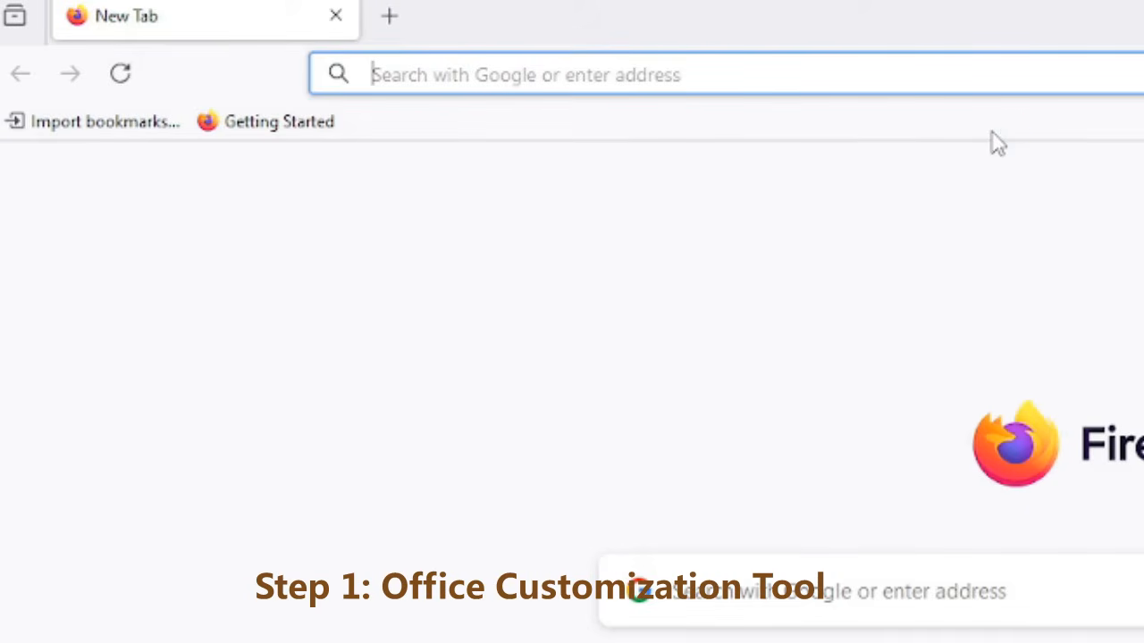
- In Firefox, search the web for "Office Customization Tool" and open the Microsoft 365 Apps admin center result
text(Office Customization Tool)
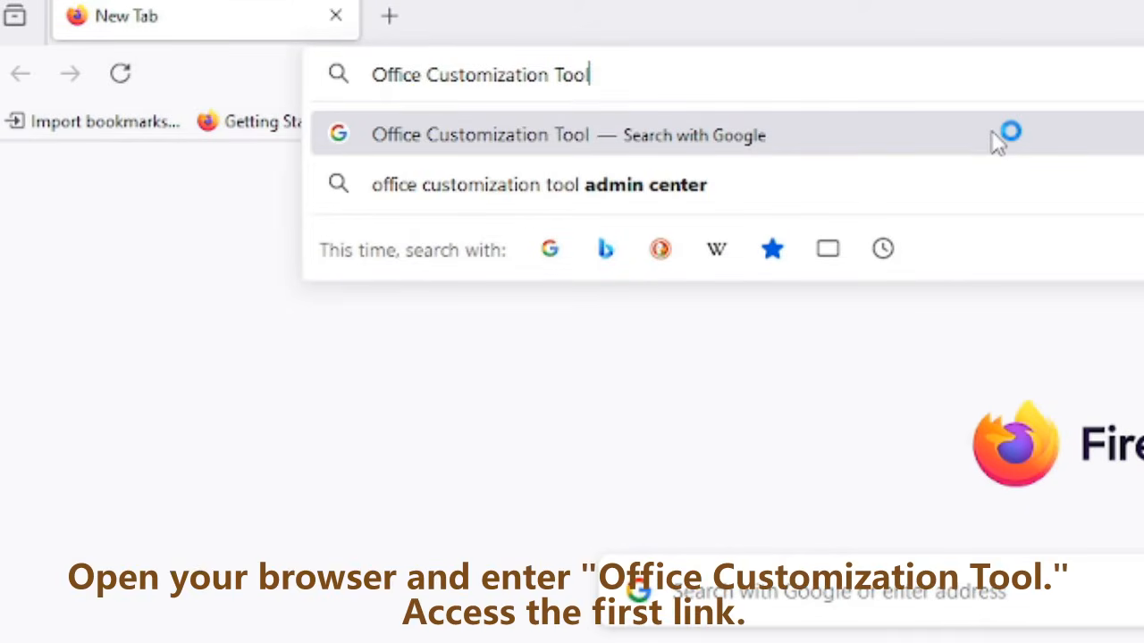
click(991, 132)
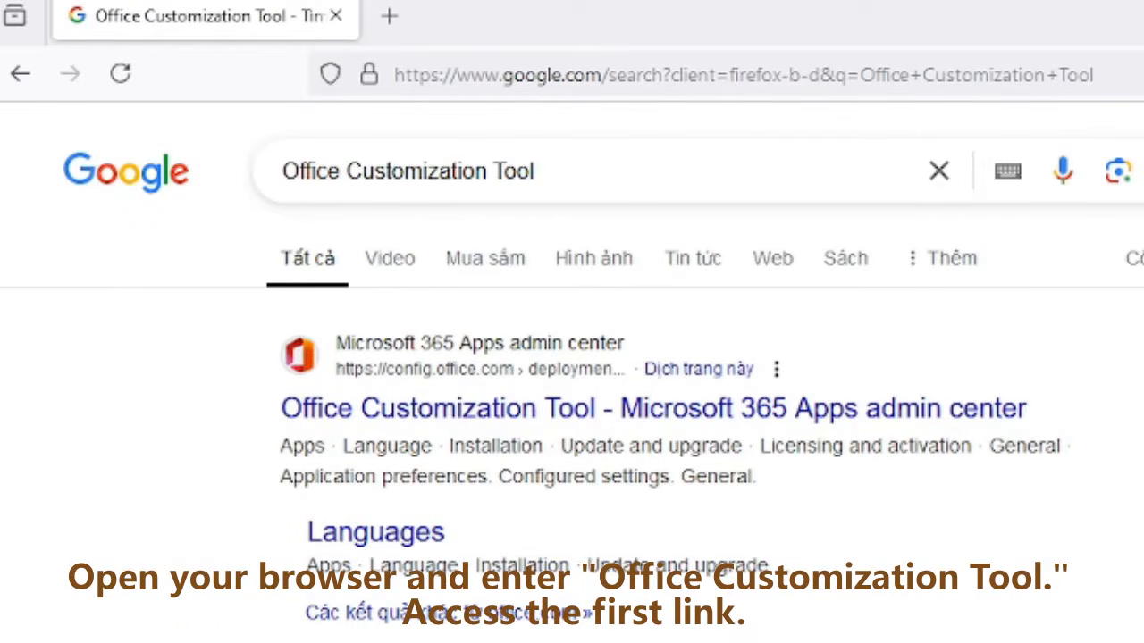
click(874, 417)
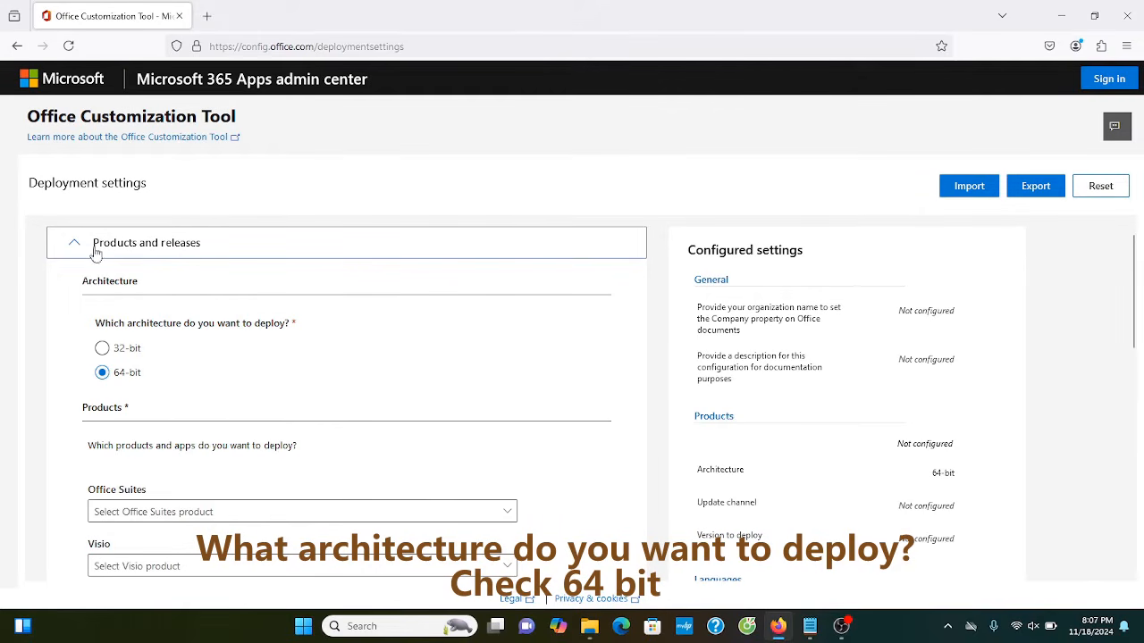
- Choose Office LTSC Professional Plus 2021 - Volume License as the Office suite to deploy, keeping the 64-bit architecture
scroll(219, 368, down, 2)
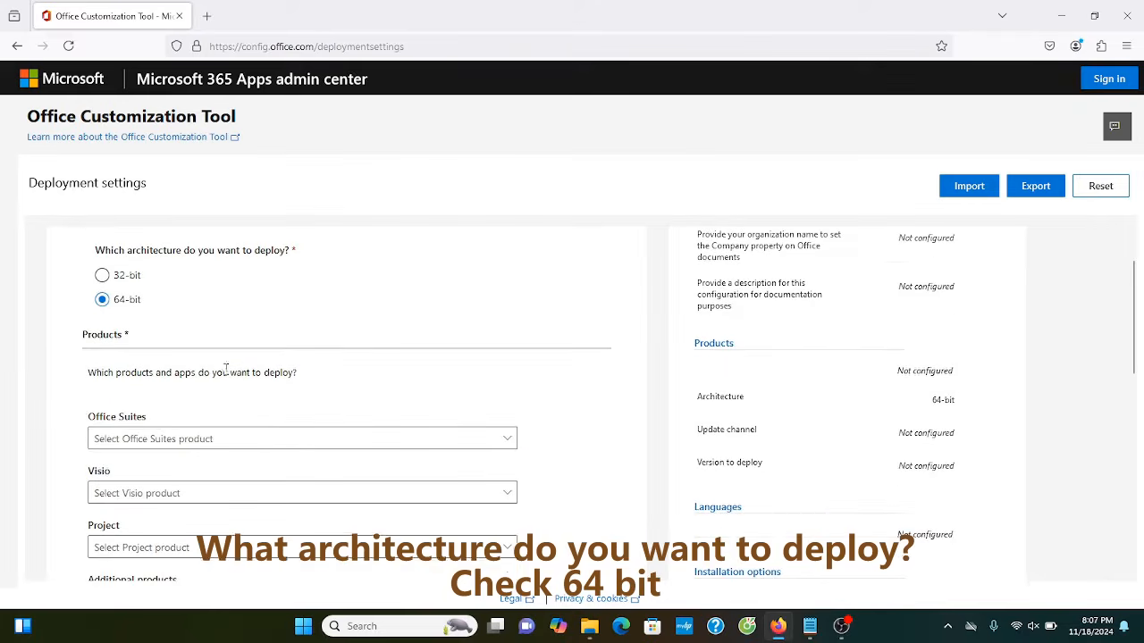
drag(92, 418, 147, 419)
click(201, 412)
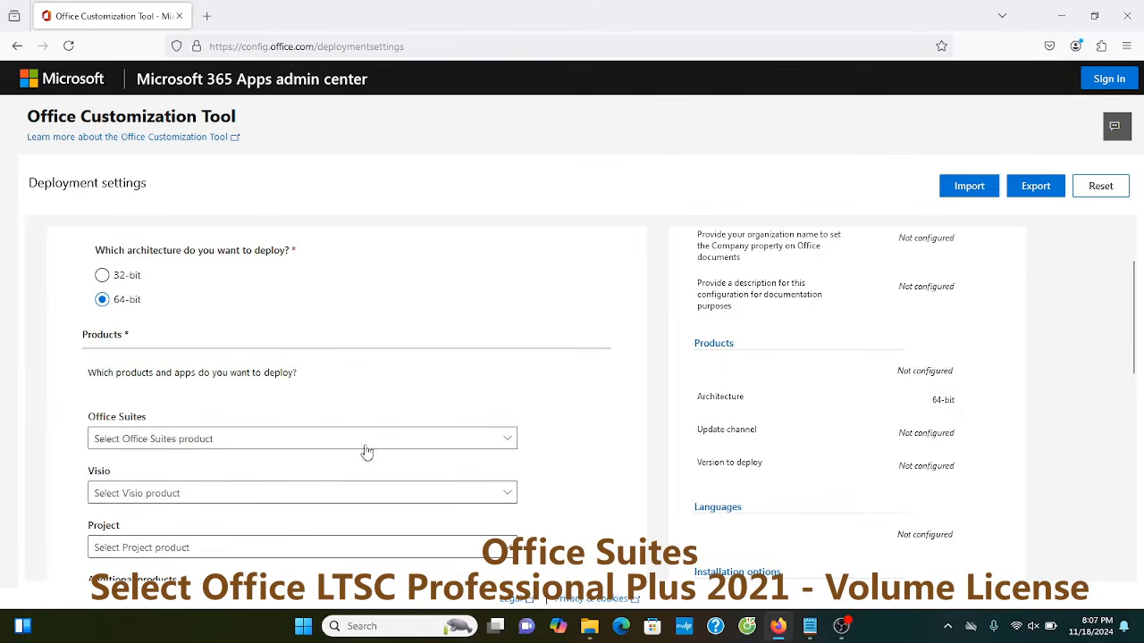
click(507, 444)
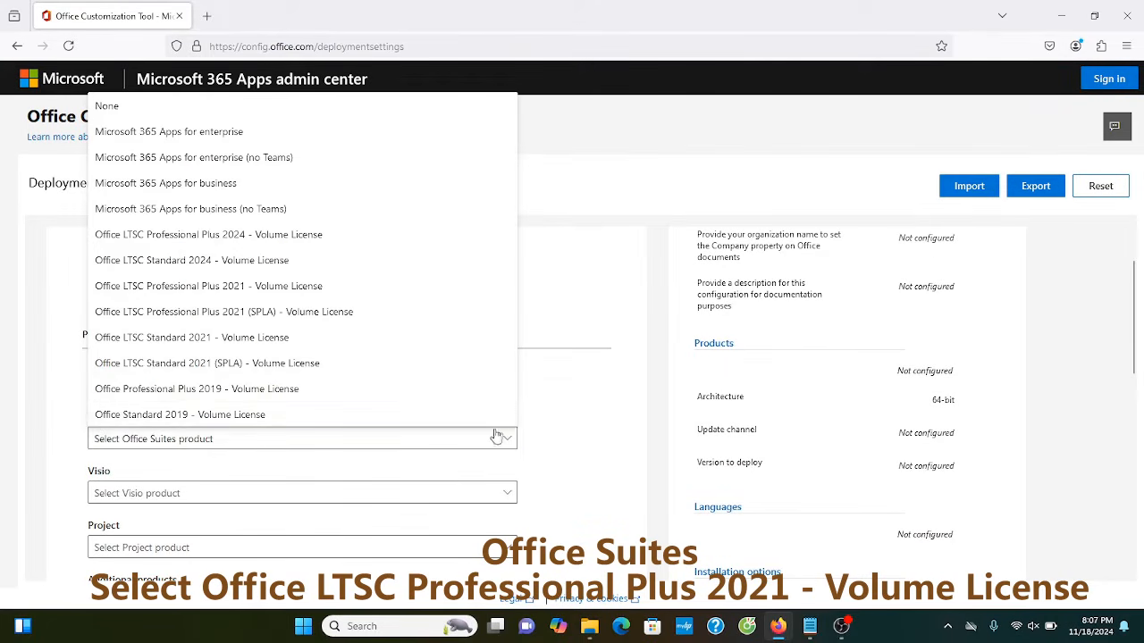
click(333, 296)
- Keep the default update channel and apps, set the primary language to English (United States), and continue to the installation options
scroll(442, 348, down, 2)
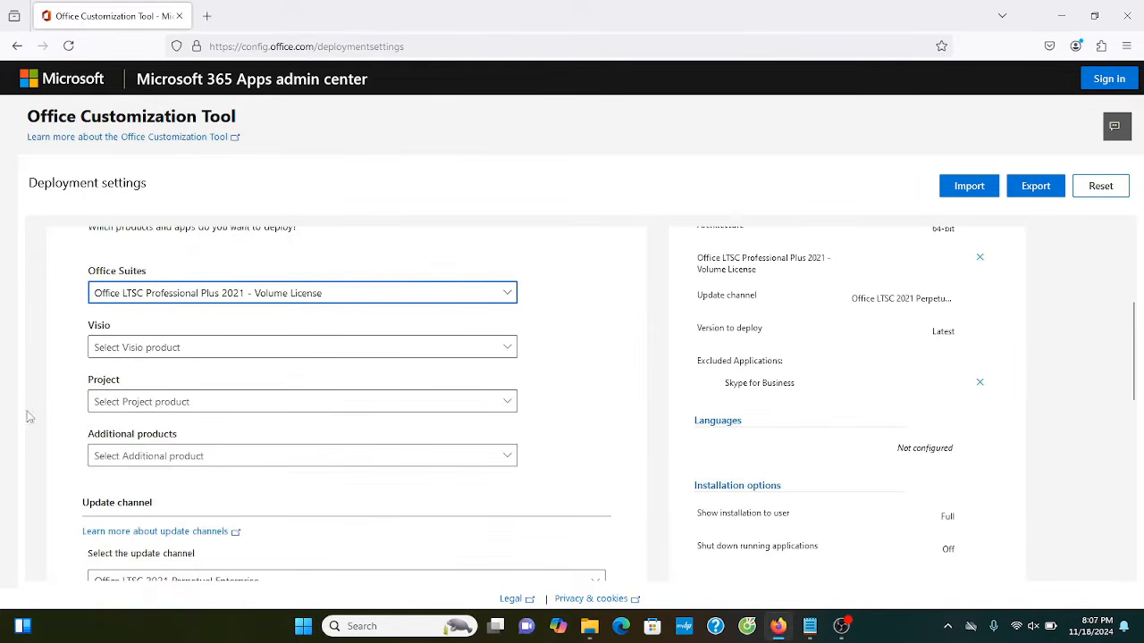
scroll(79, 398, down, 5)
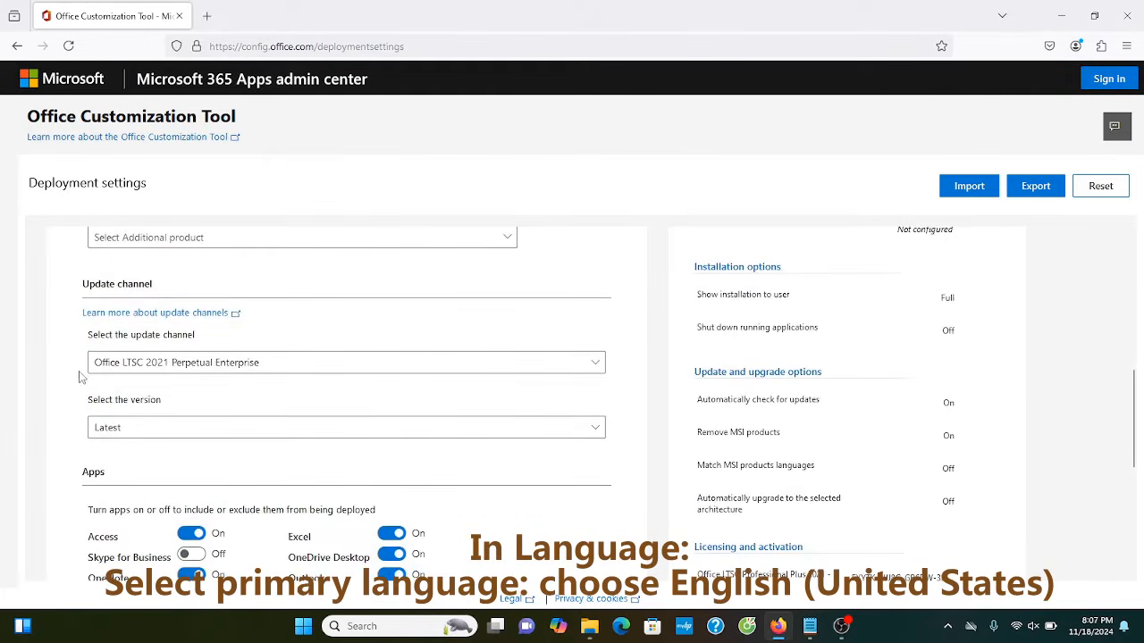
scroll(127, 394, down, 3)
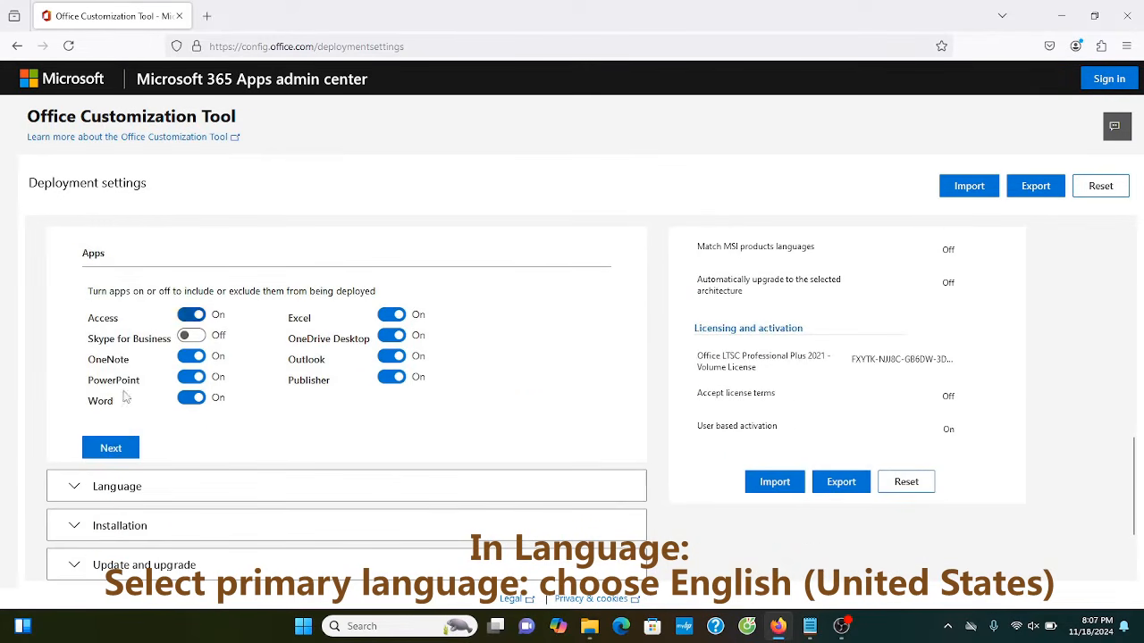
click(125, 448)
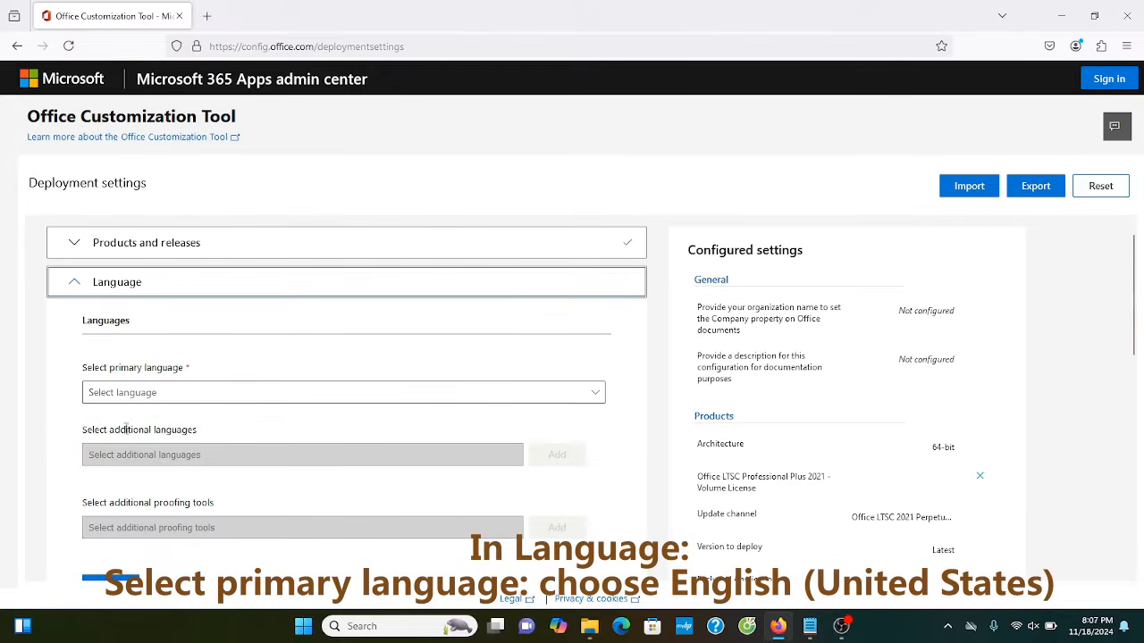
click(596, 398)
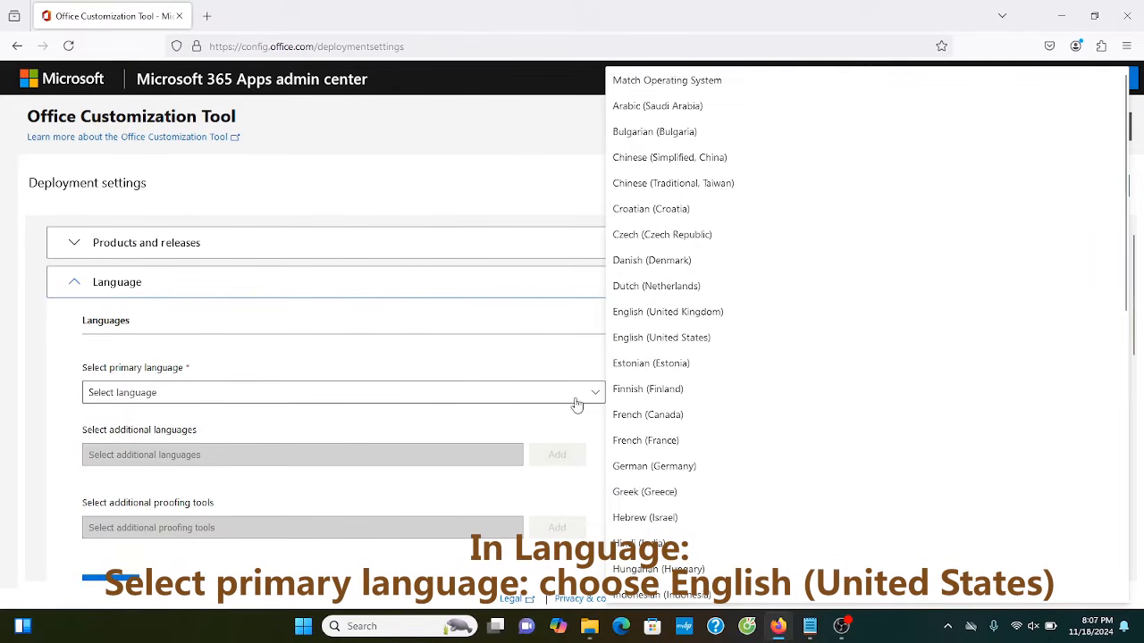
click(653, 342)
scroll(599, 411, down, 2)
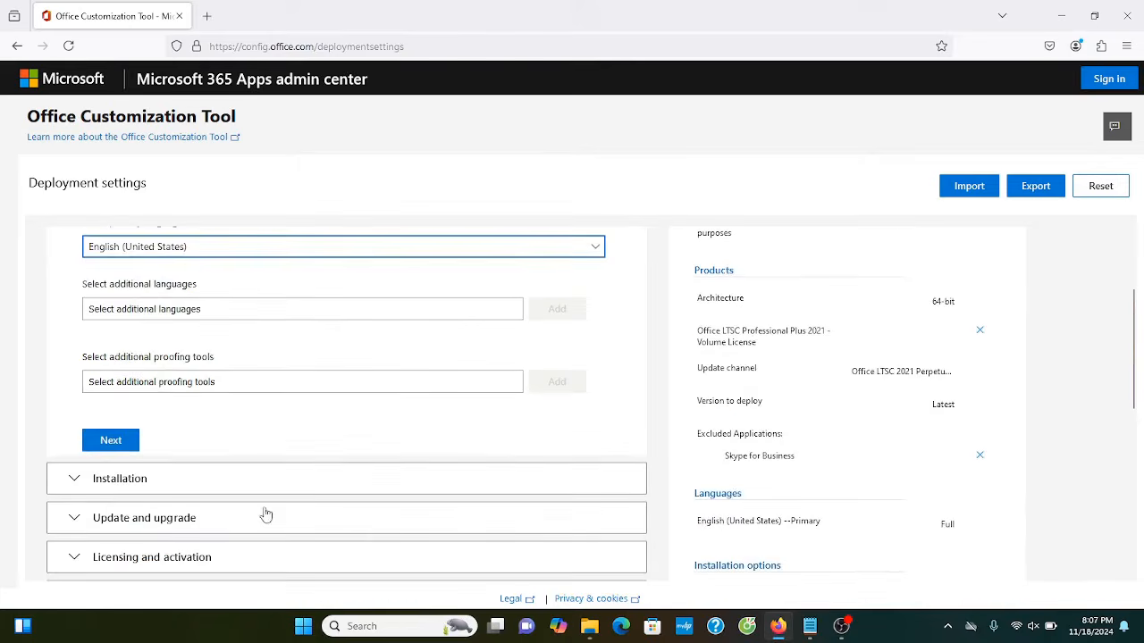
click(123, 455)
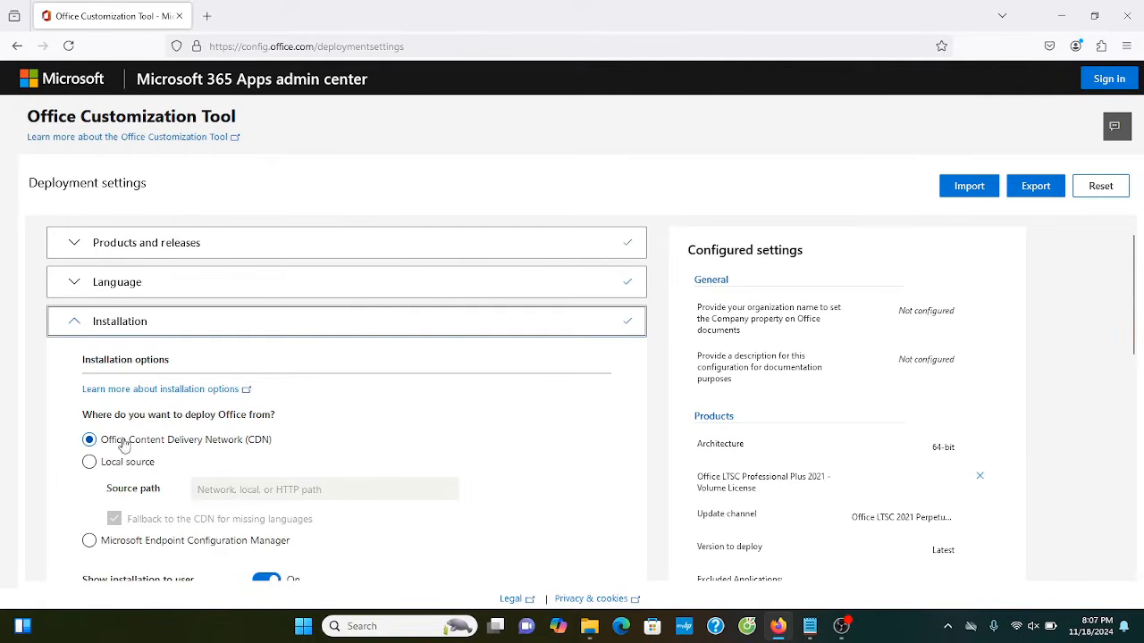
- Accept the default Installation and Update and upgrade options and continue to Licensing and activation
scroll(353, 454, down, 2)
click(136, 533)
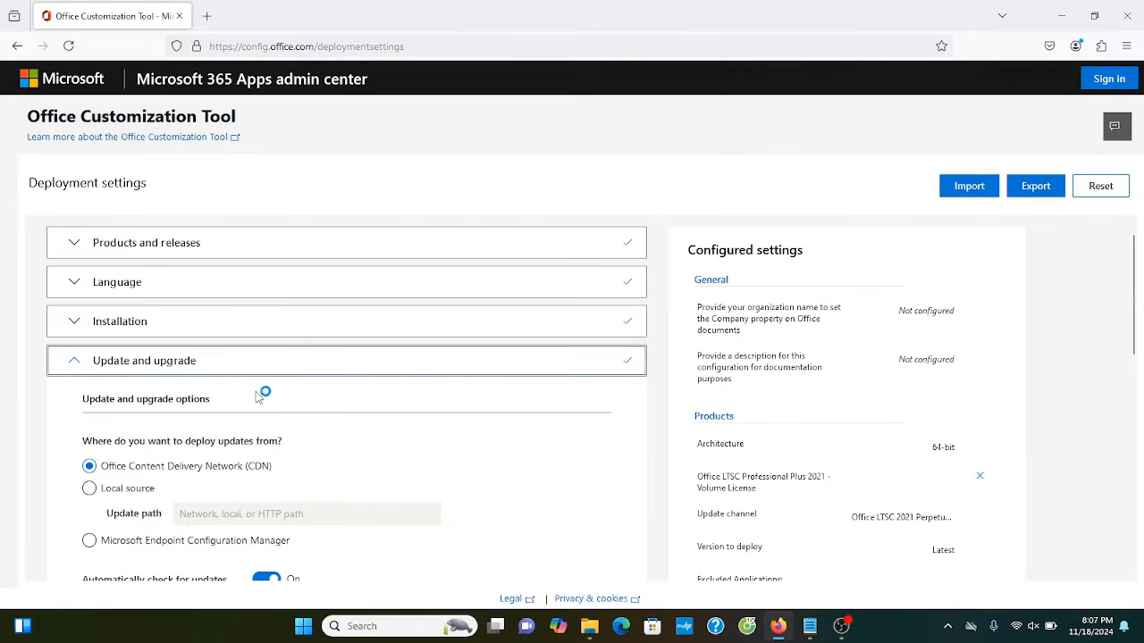
scroll(295, 433, down, 1)
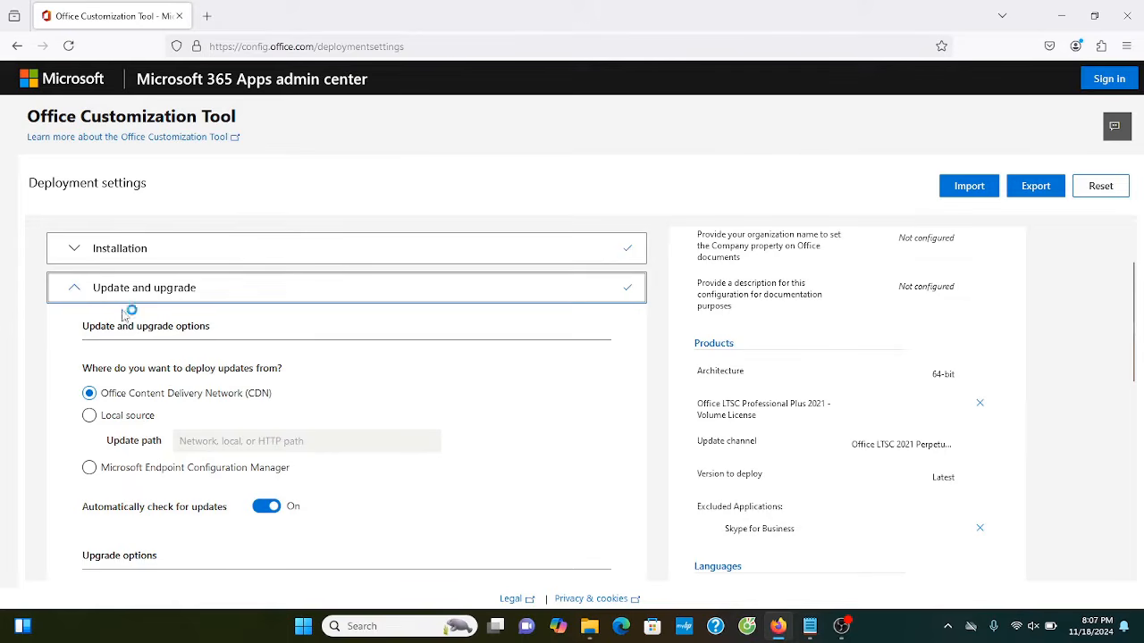
scroll(213, 438, down, 2)
scroll(224, 465, down, 4)
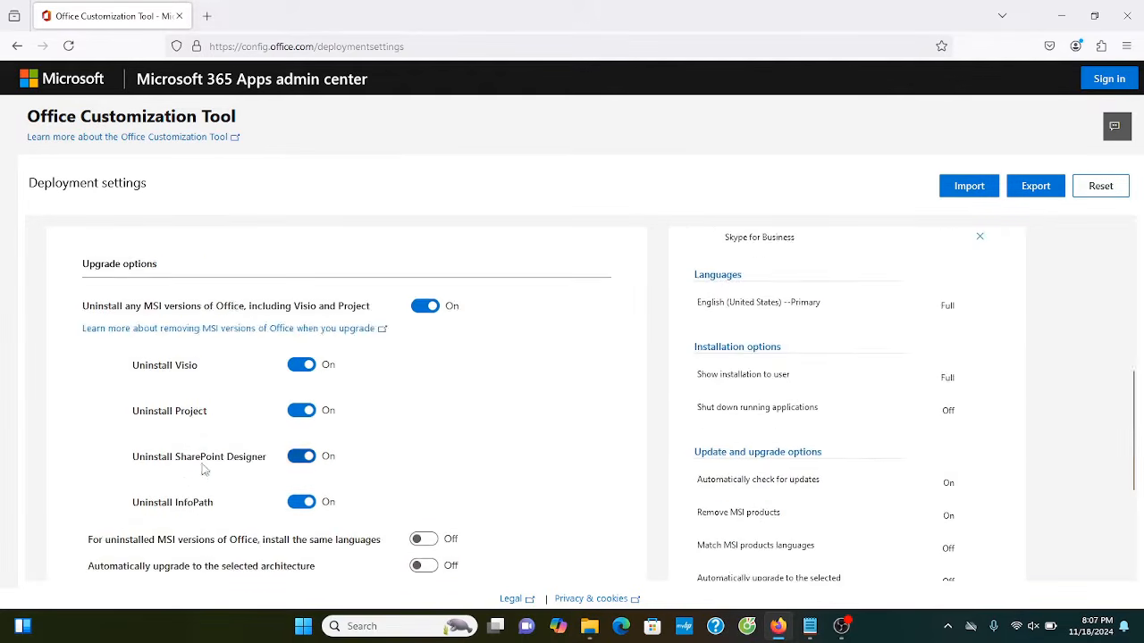
click(119, 476)
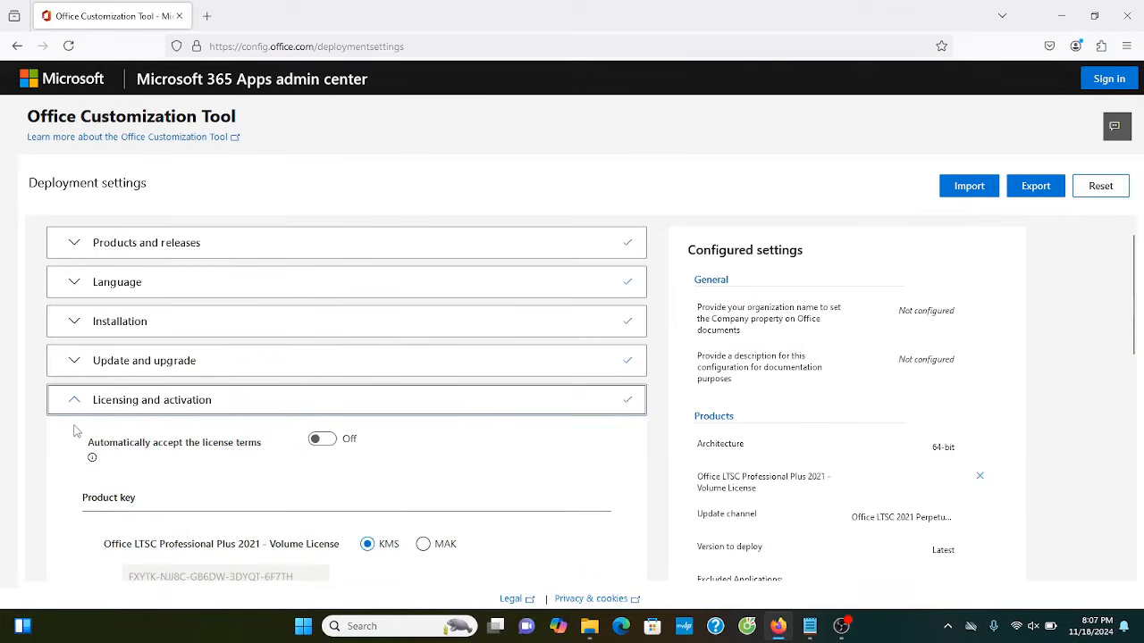
- Accept the default Licensing and activation, General and Application preferences settings to finish the deployment configuration
scroll(81, 427, down, 6)
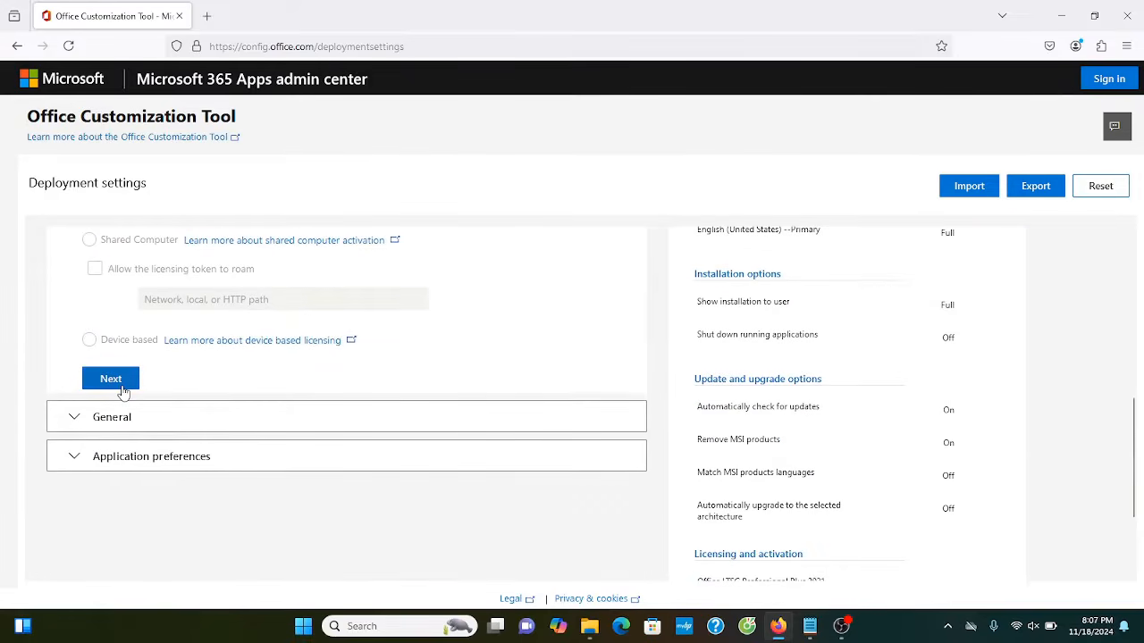
click(111, 379)
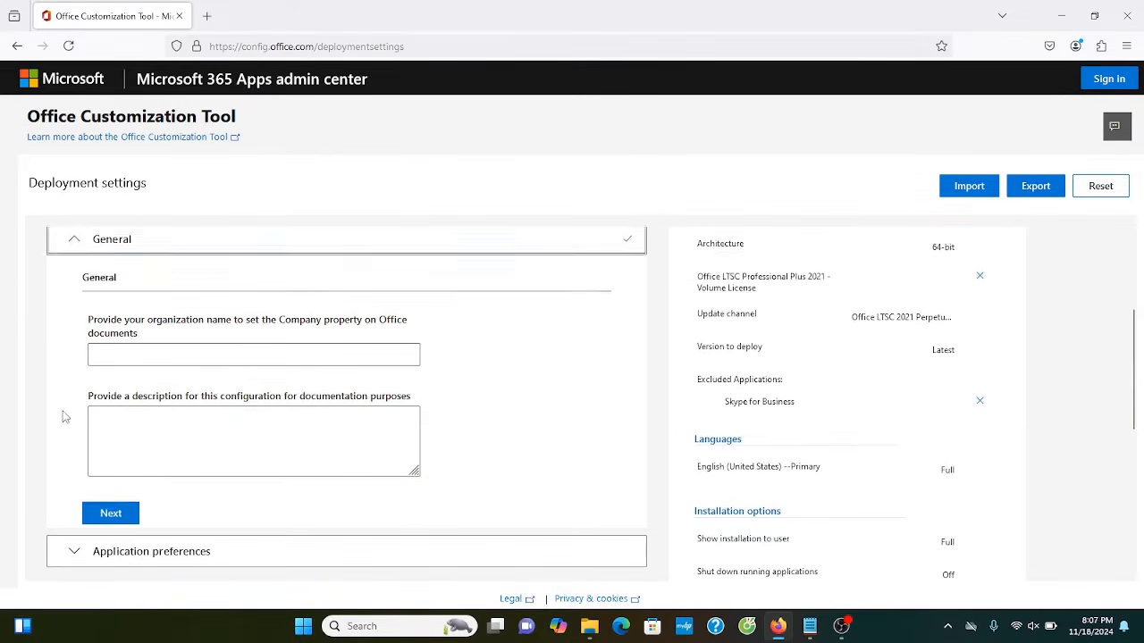
click(111, 459)
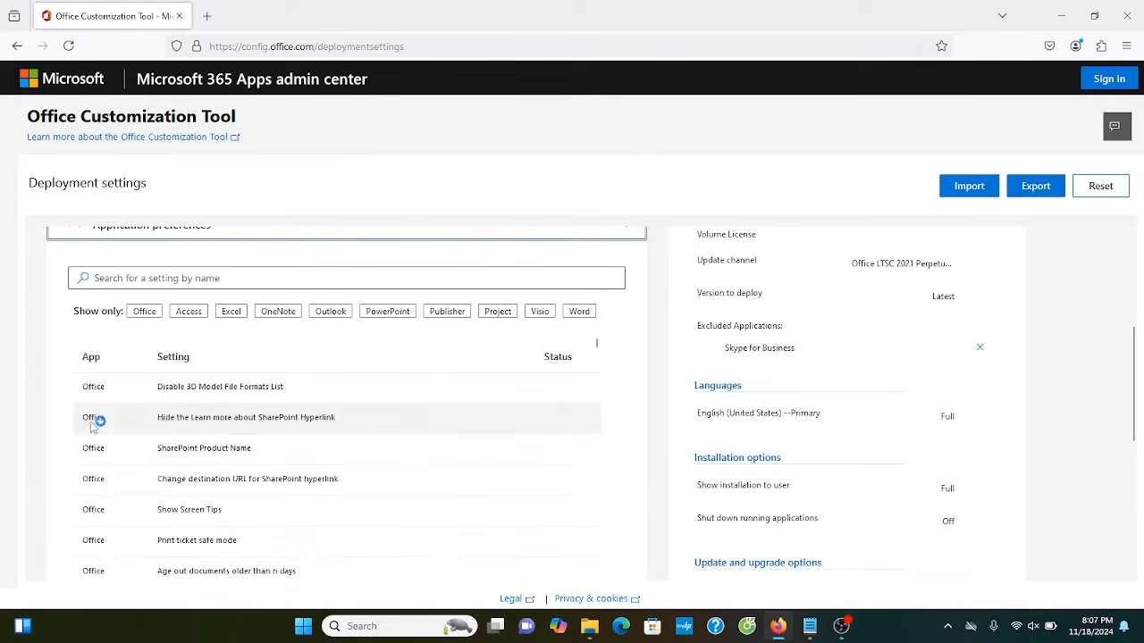
scroll(27, 390, down, 5)
click(109, 563)
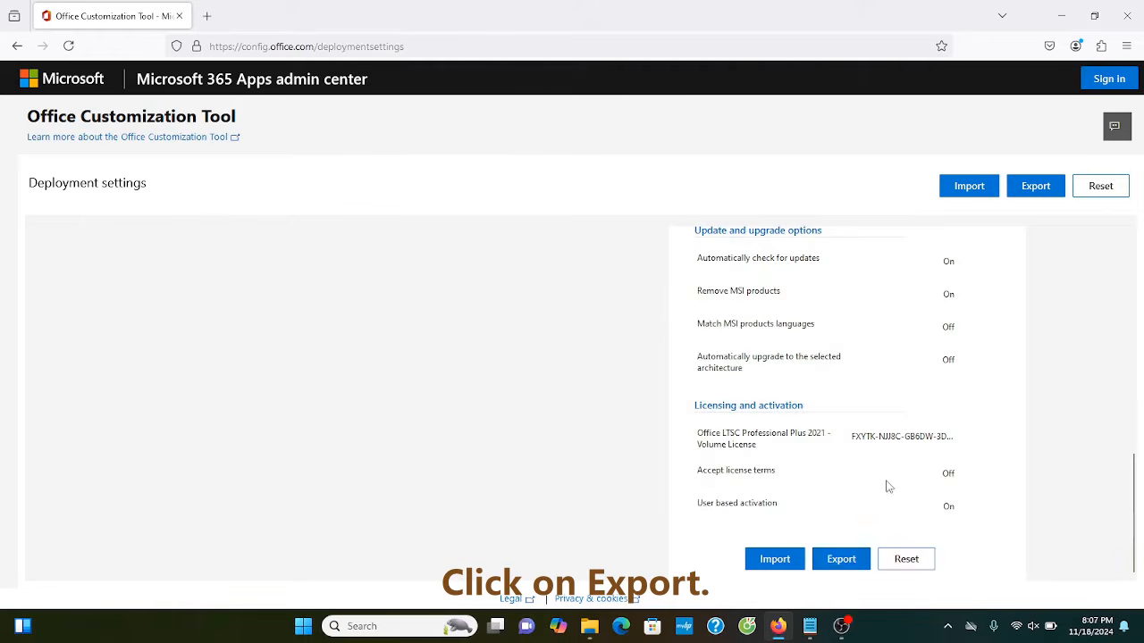
- Start exporting the configuration and set Office Open XML formats as the default file format
scroll(719, 326, up, 1)
scroll(720, 326, down, 7)
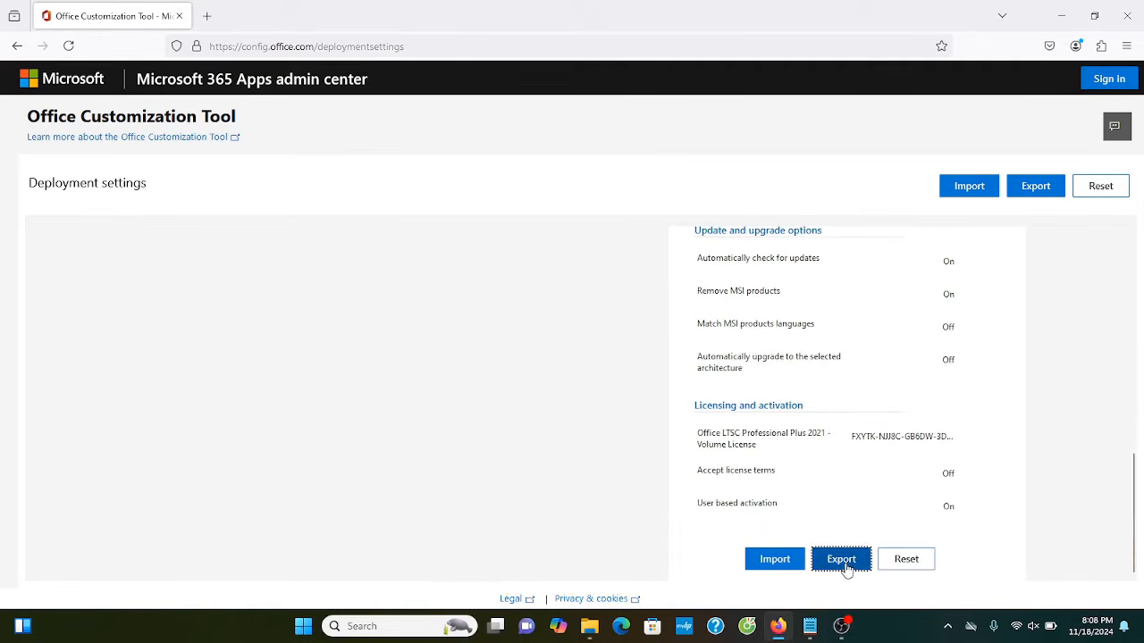
click(841, 561)
click(349, 331)
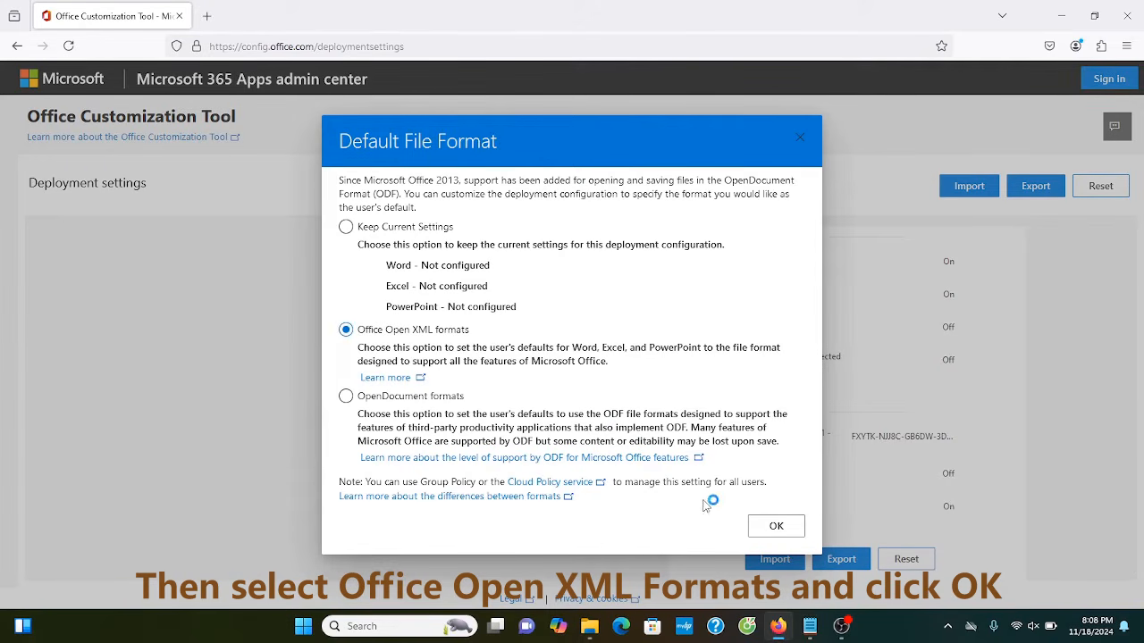
click(774, 527)
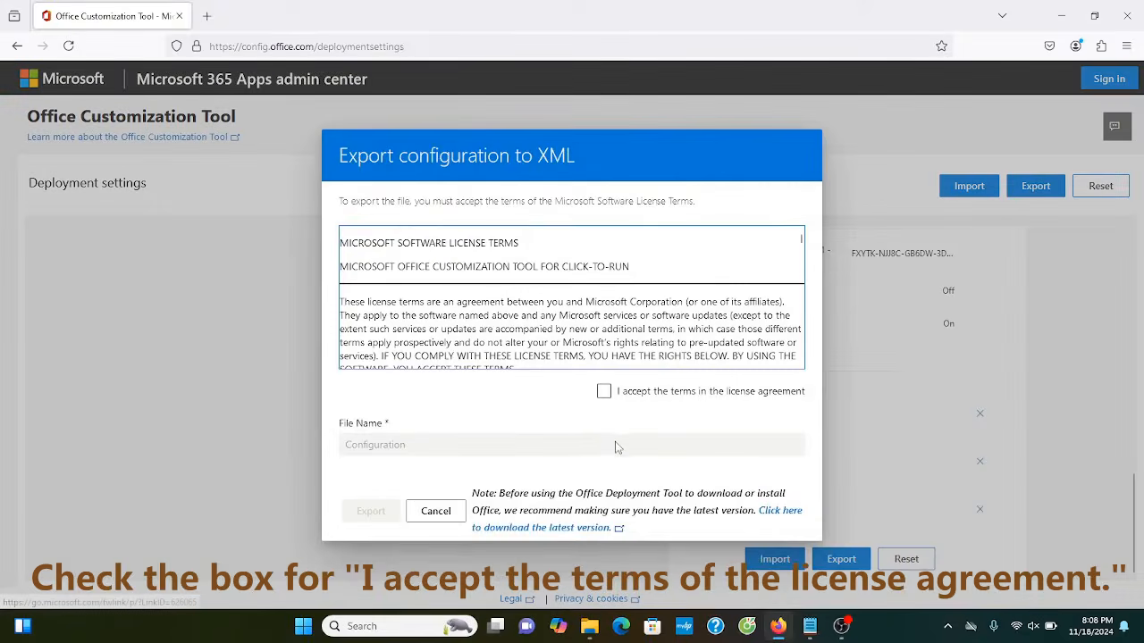
- Accept the license agreement terms and export the configuration with the file name office2021
click(619, 397)
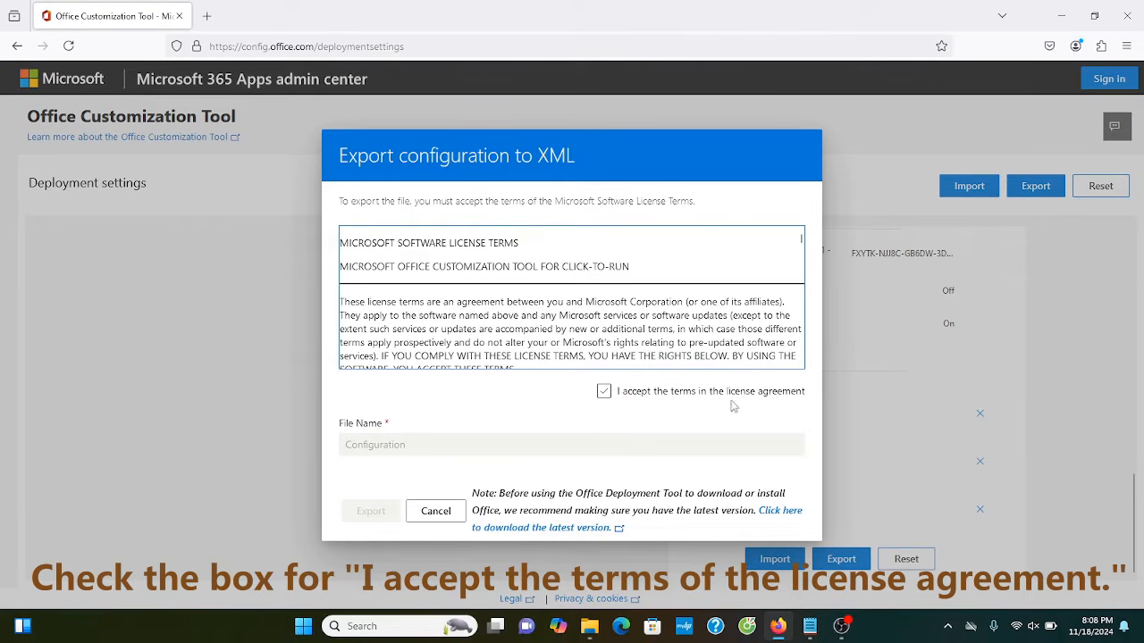
click(603, 392)
click(453, 444)
double_click(452, 444)
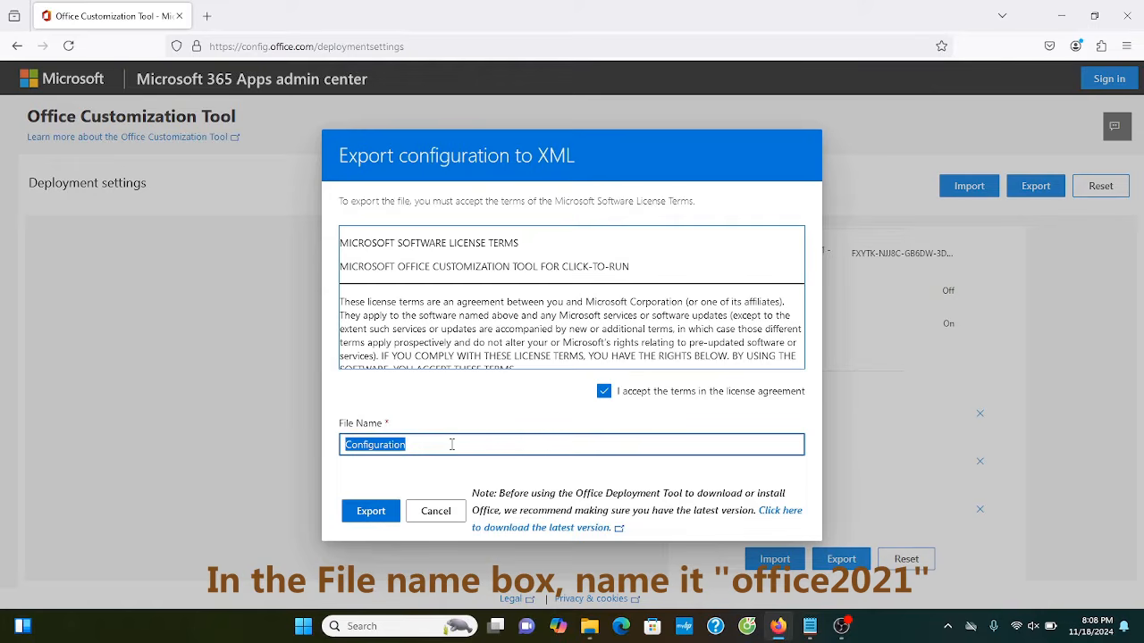
text(office2021)
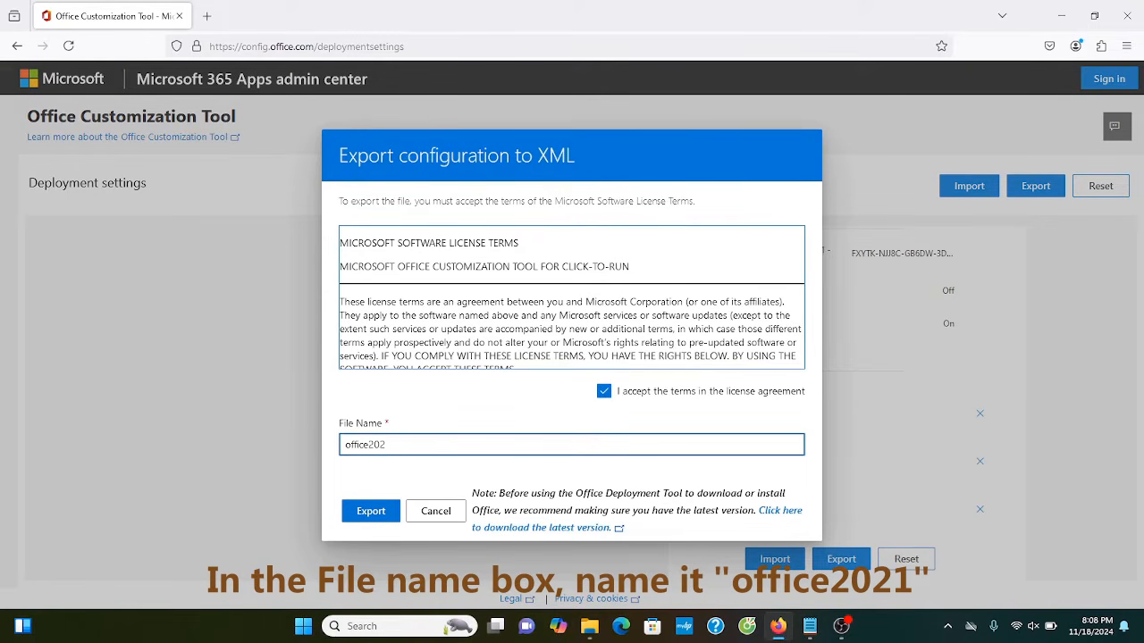
click(371, 511)
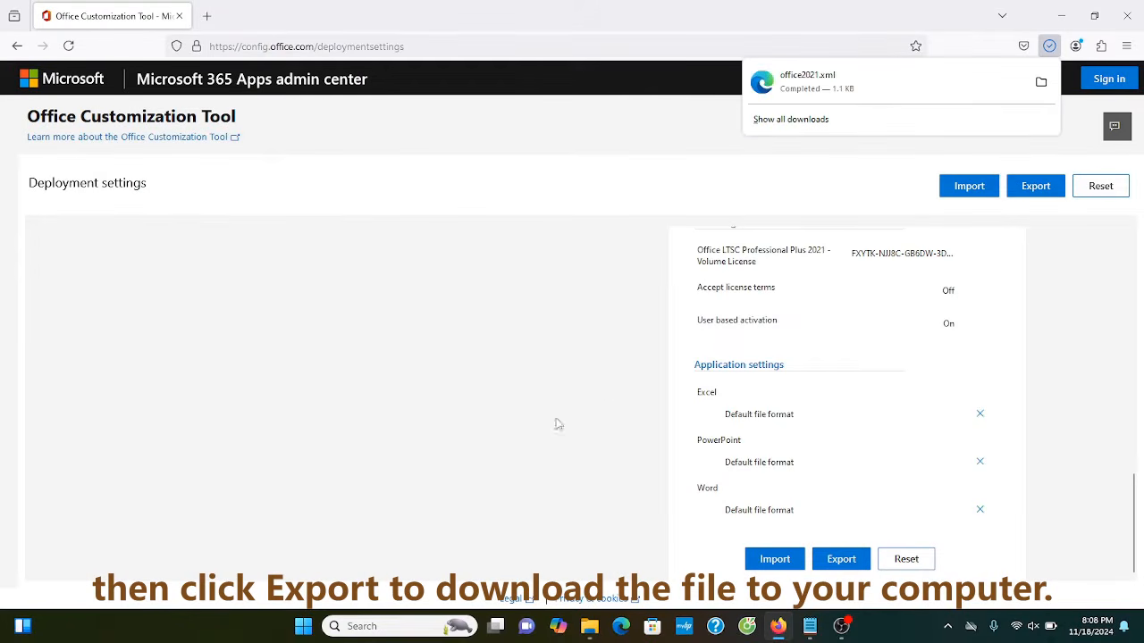
- Show the downloaded office2021 file in its folder and copy it
click(1039, 84)
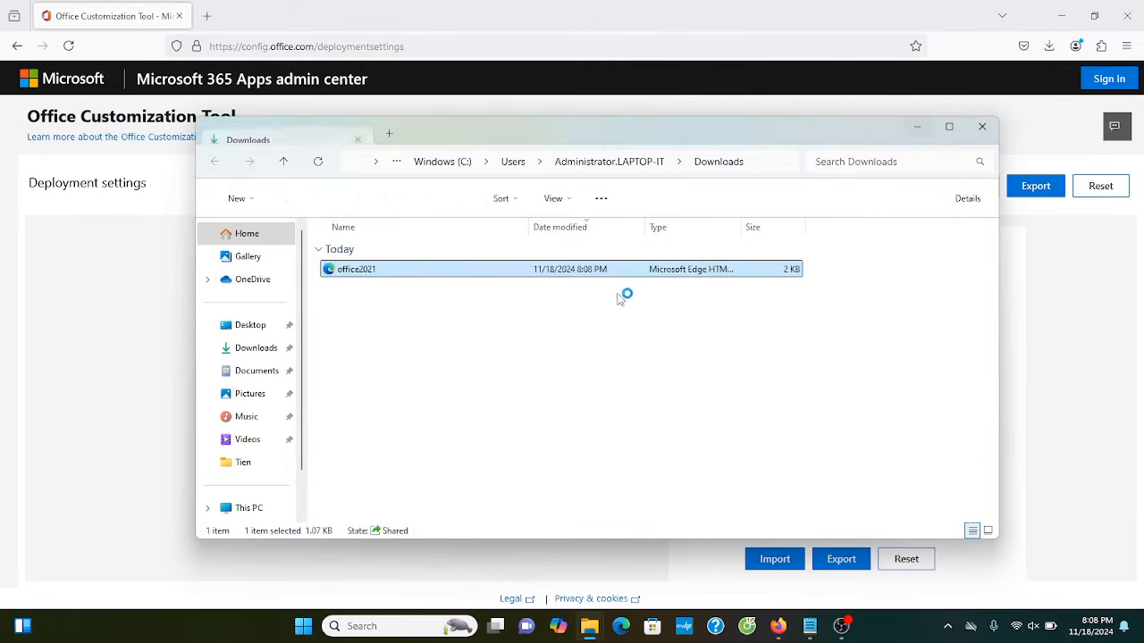
right_click(483, 284)
click(521, 293)
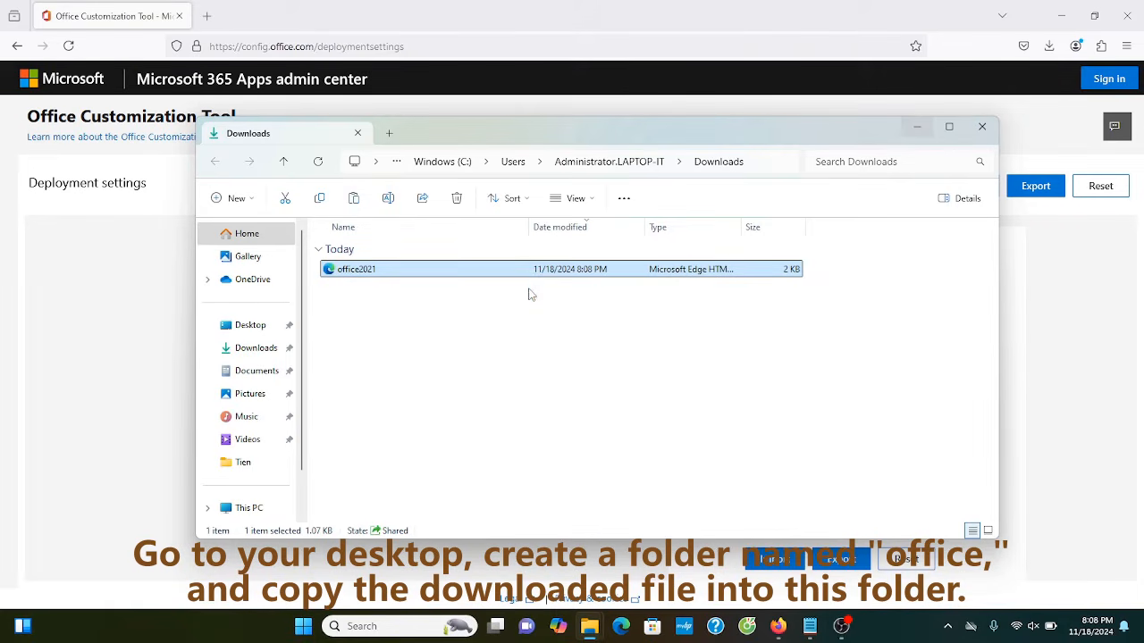
- Create a desktop folder named office, paste the copied office2021 file into it and close the folder window
key(super+d)
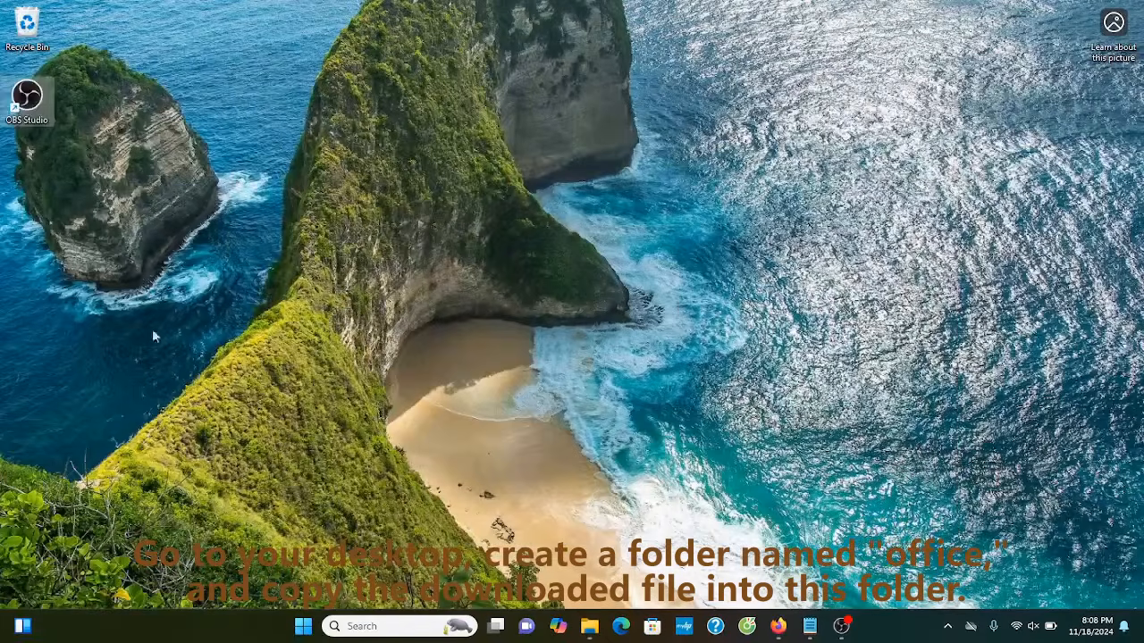
right_click(142, 261)
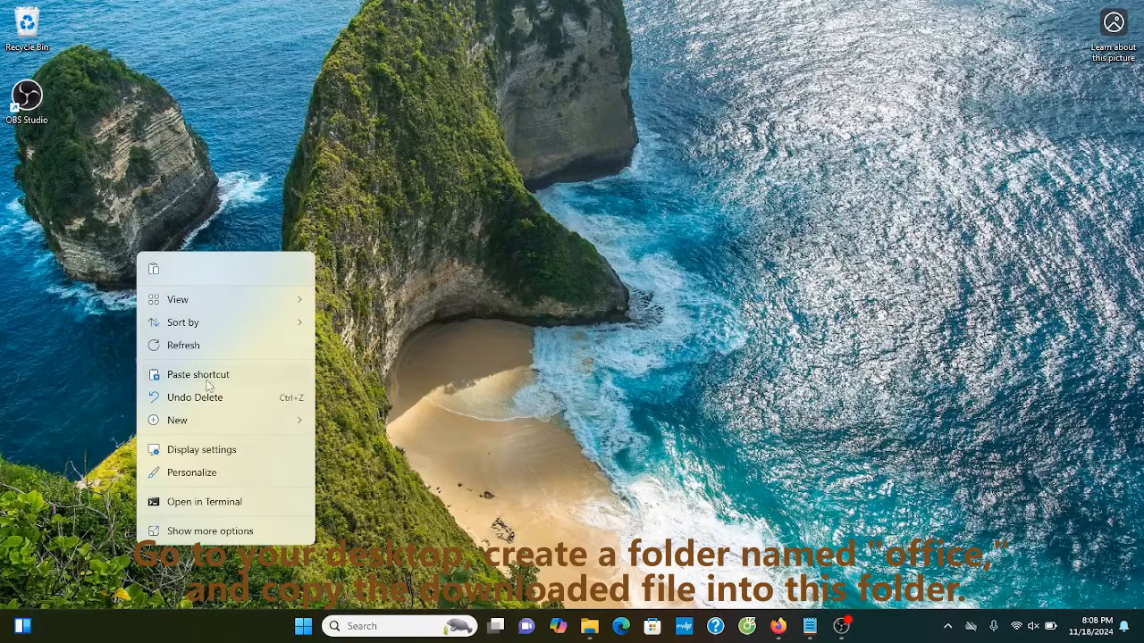
mouse_move(232, 423)
click(353, 421)
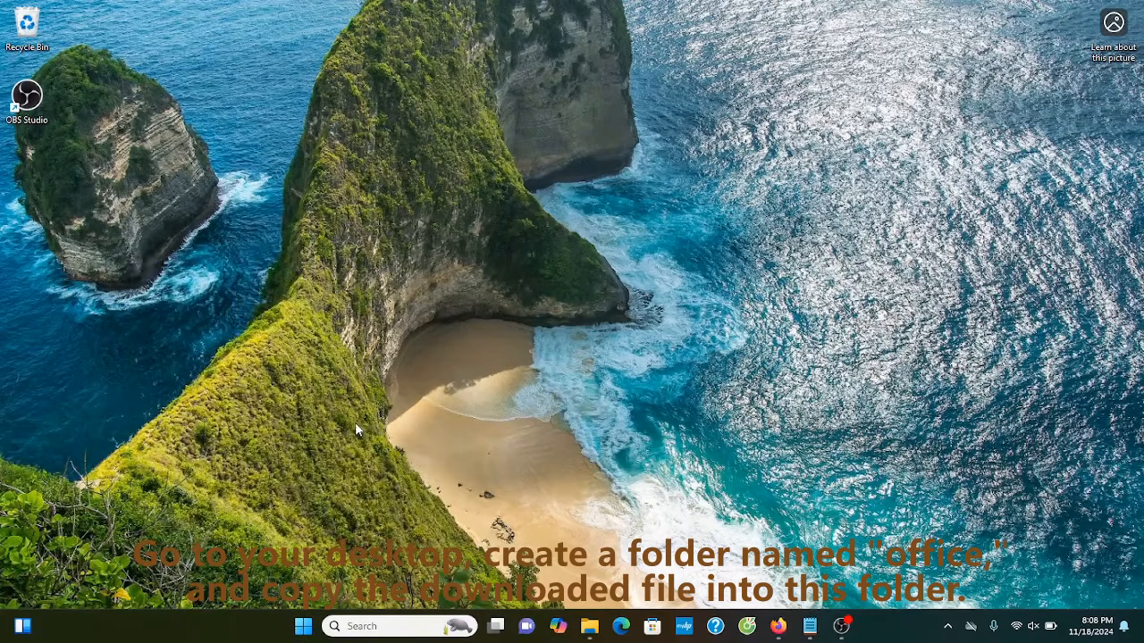
text(office)
key(Return)
key(Return)
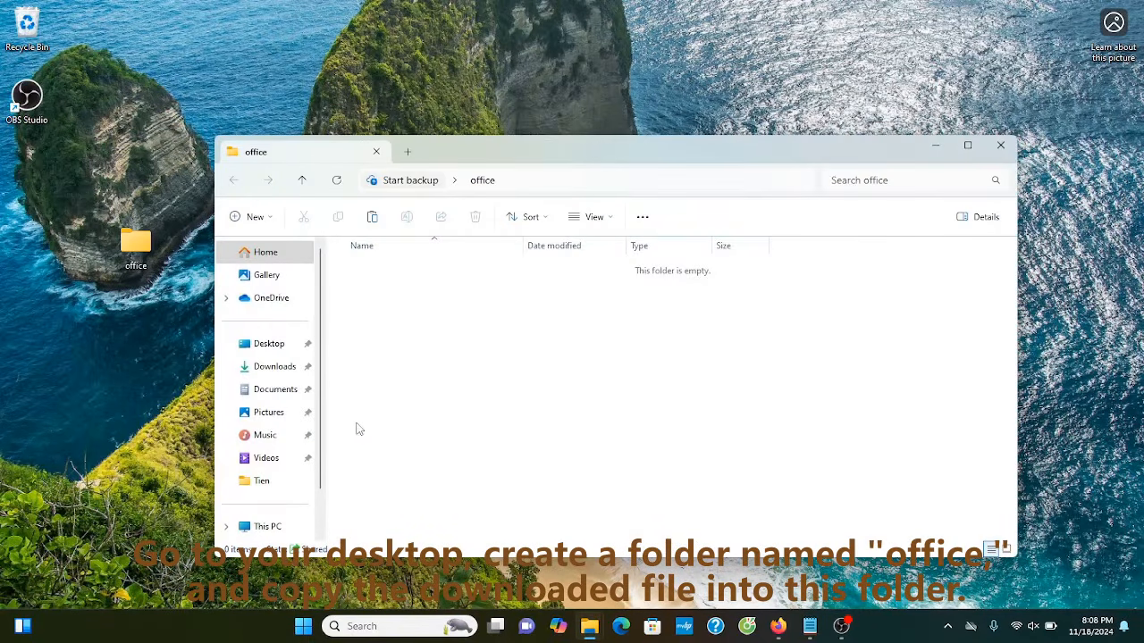
key(ctrl+v)
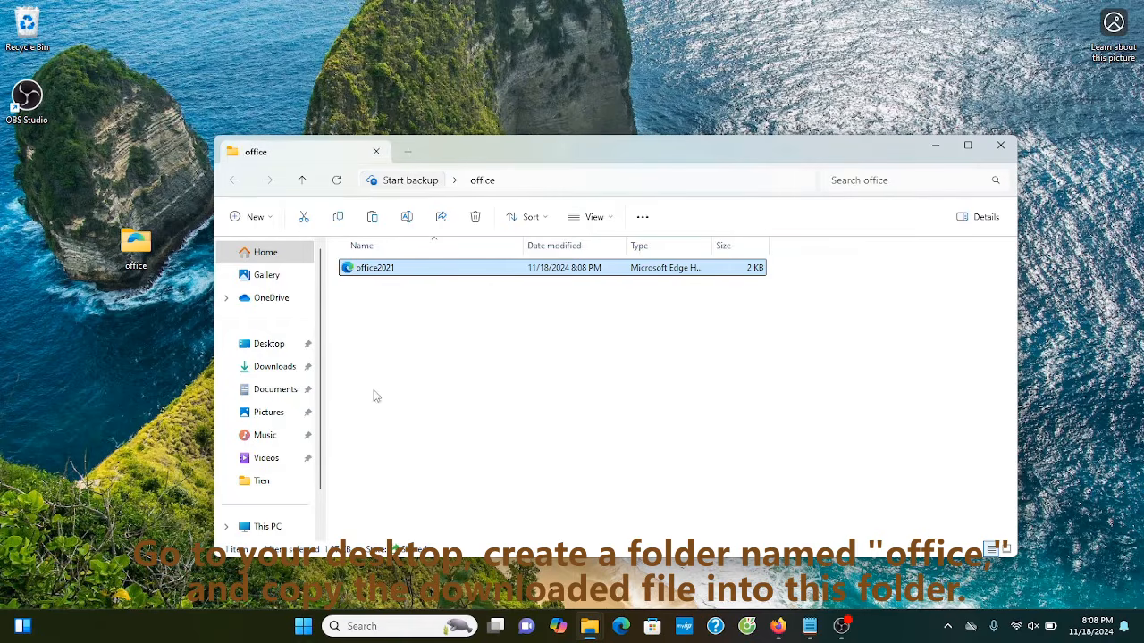
click(998, 148)
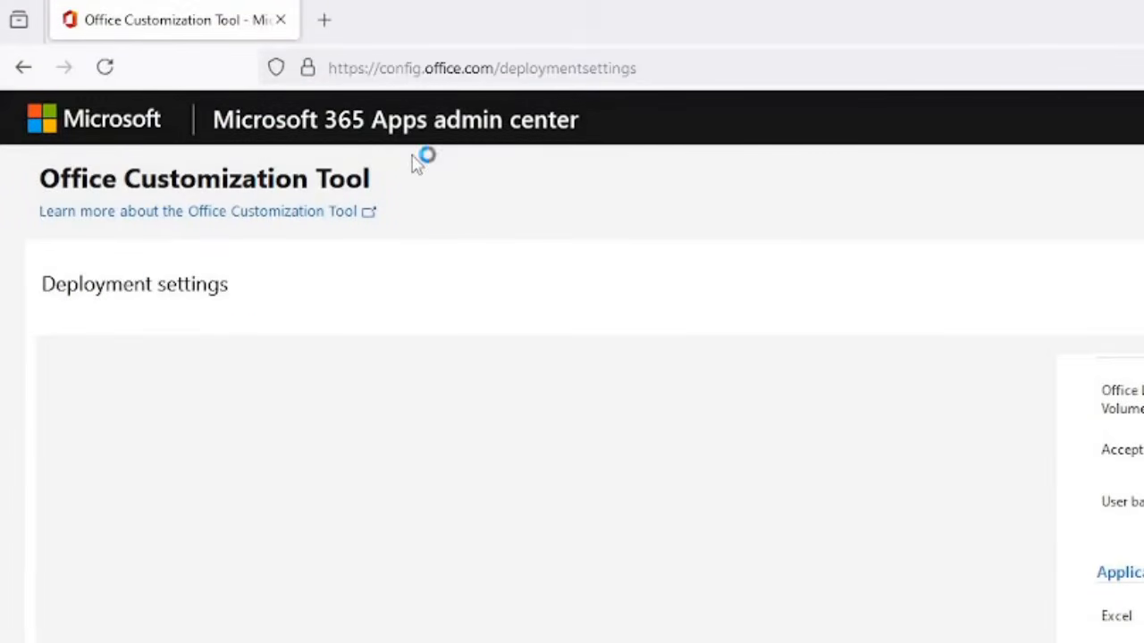
- Search the web for Office Deployment Tool and download it in English from the official Microsoft page
click(494, 72)
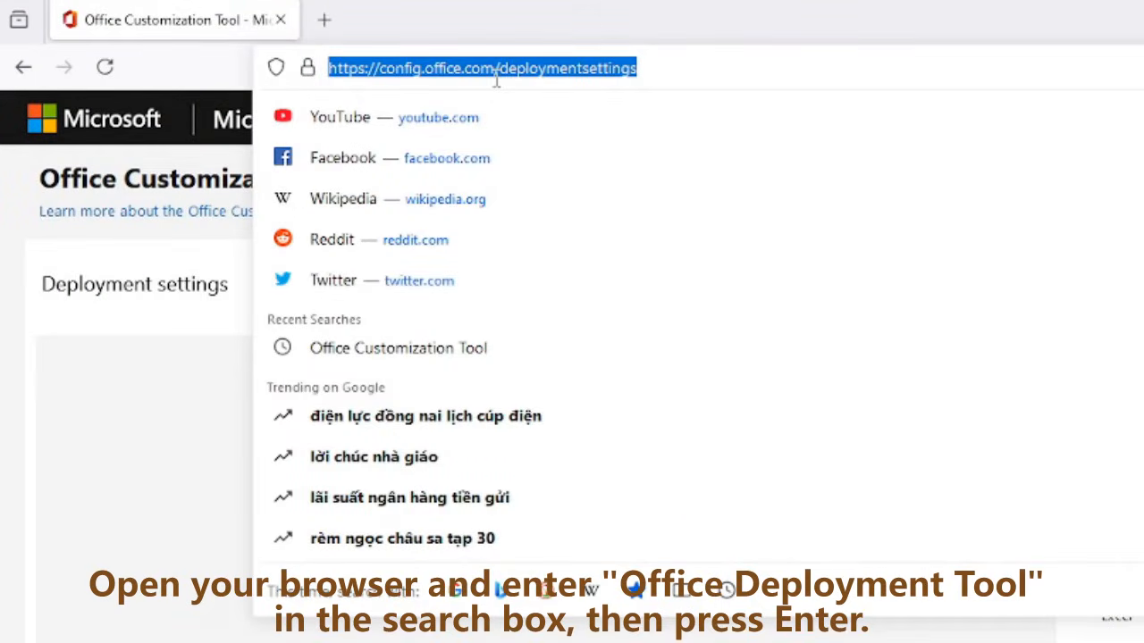
text(Office Deployment Tool)
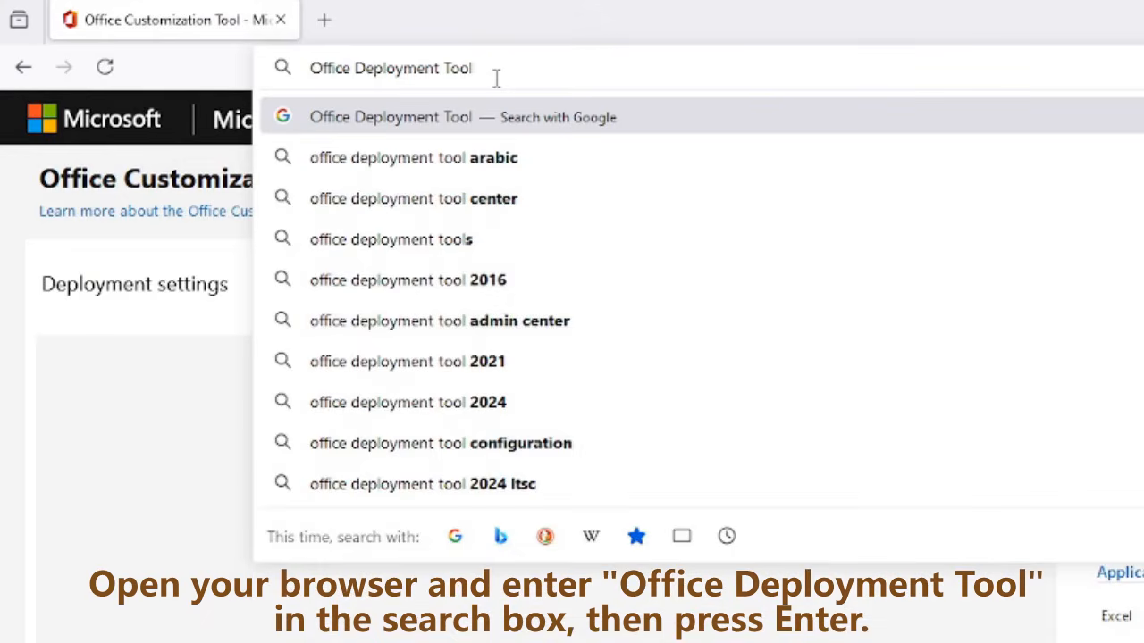
key(Return)
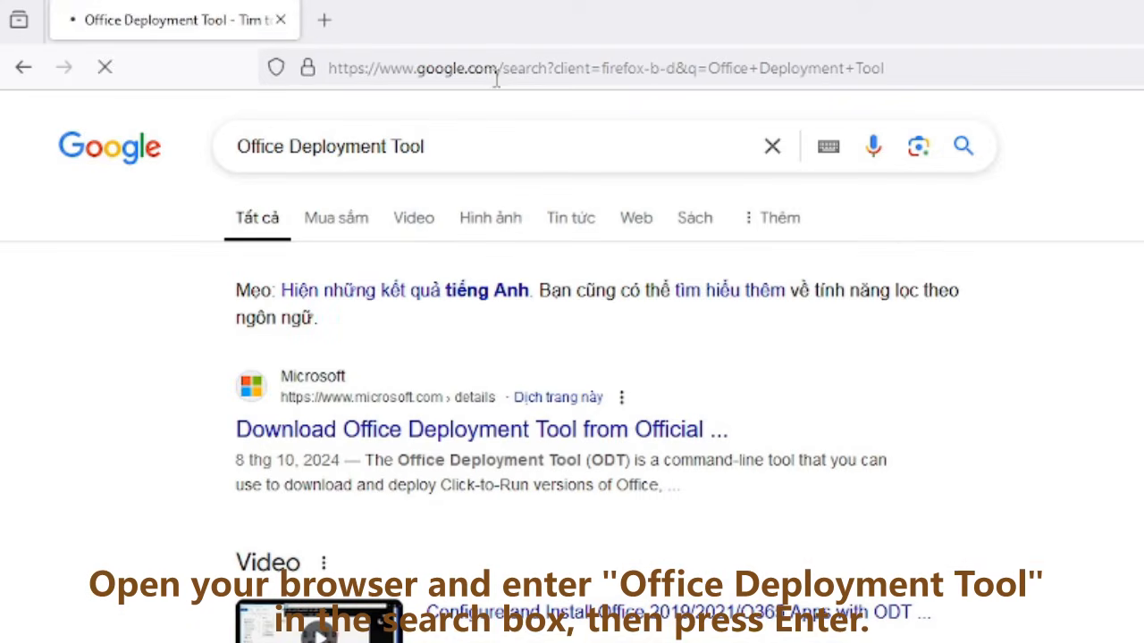
click(555, 430)
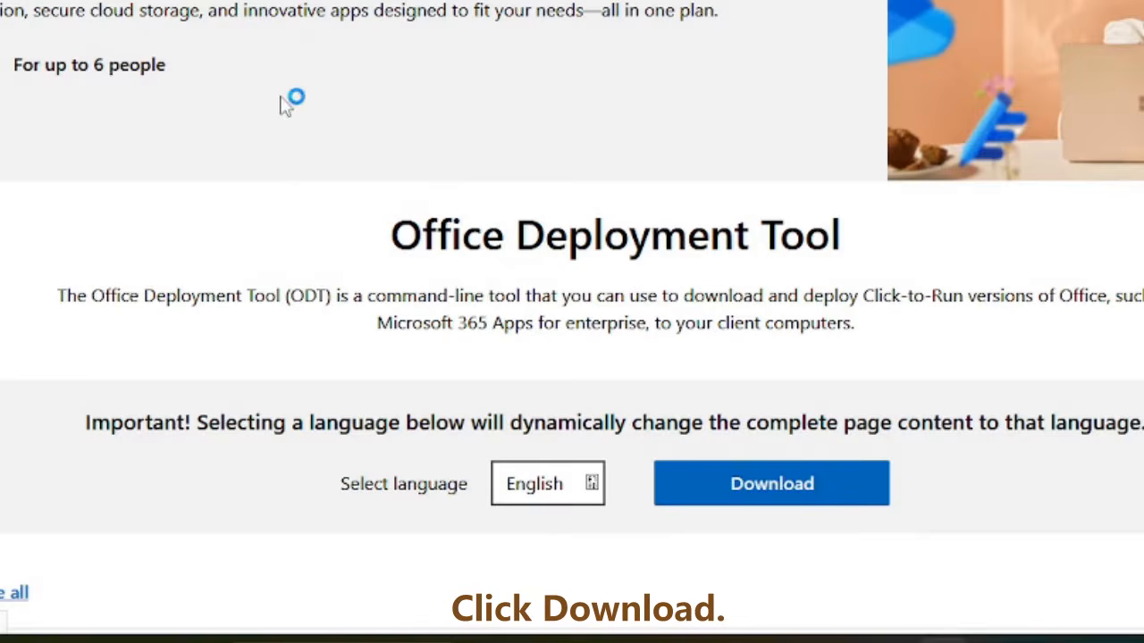
drag(393, 234, 862, 254)
click(862, 255)
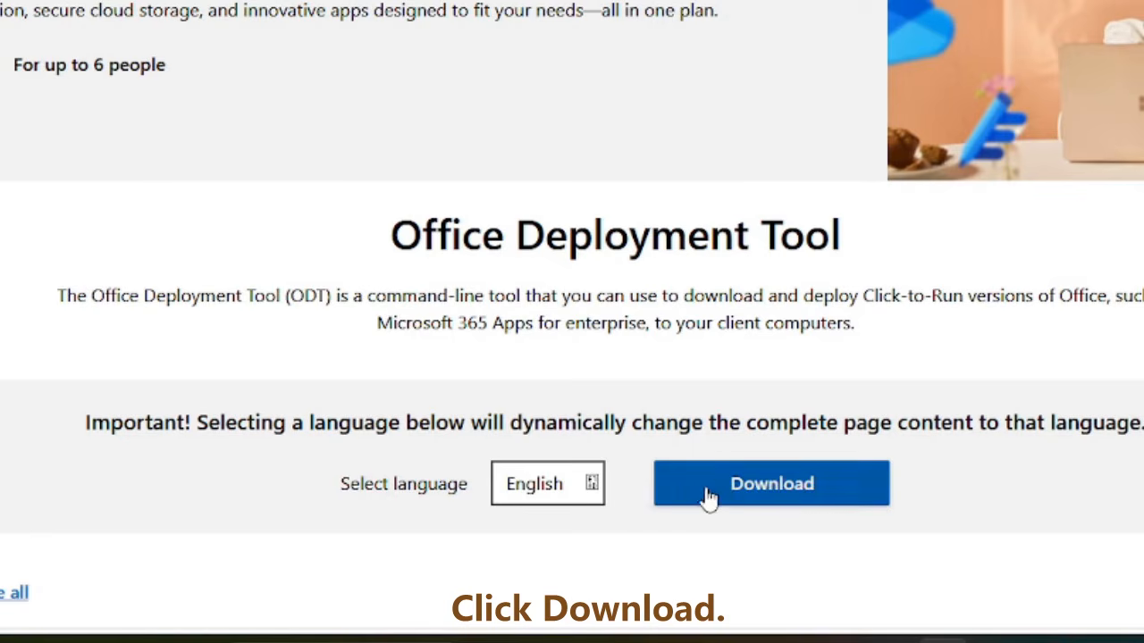
click(774, 494)
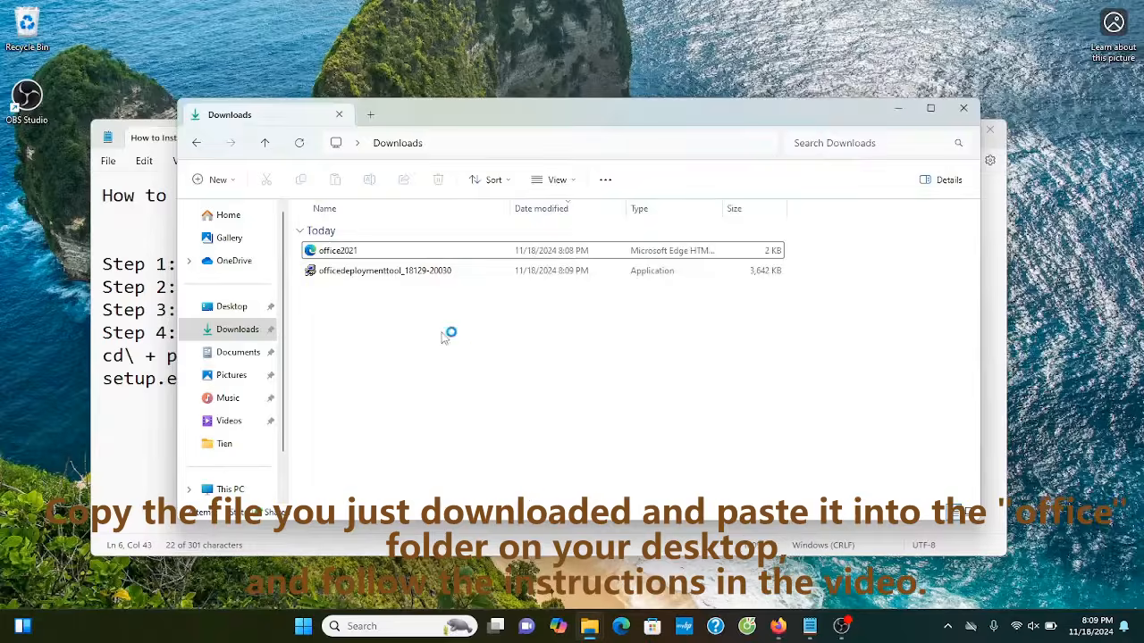
click(448, 273)
right_click(448, 274)
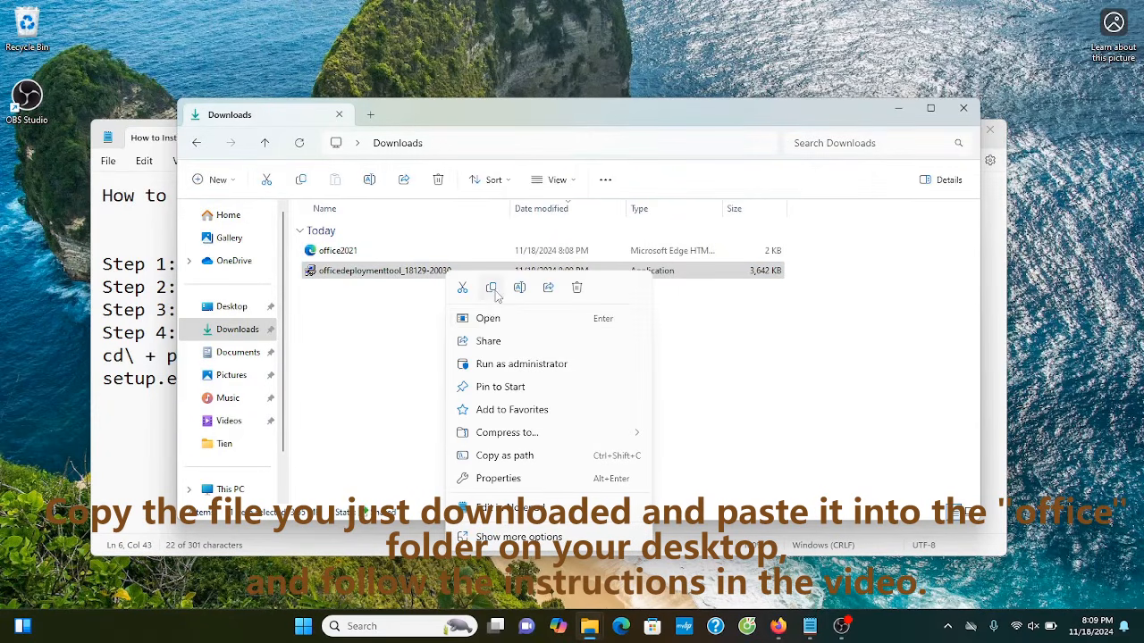
click(492, 289)
click(897, 108)
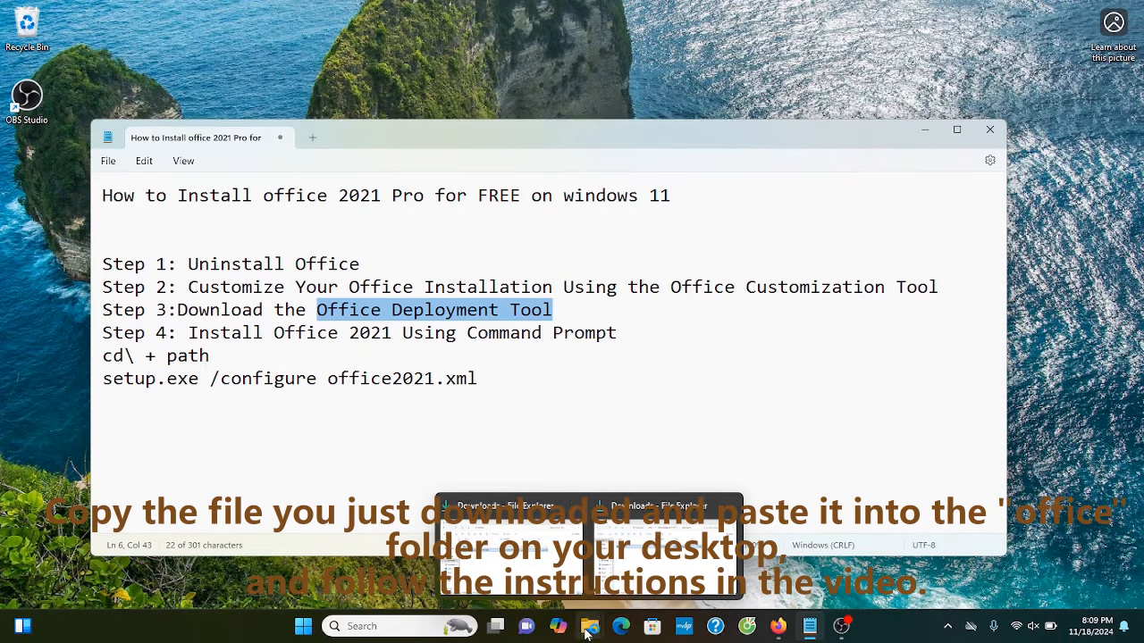
click(924, 132)
double_click(136, 244)
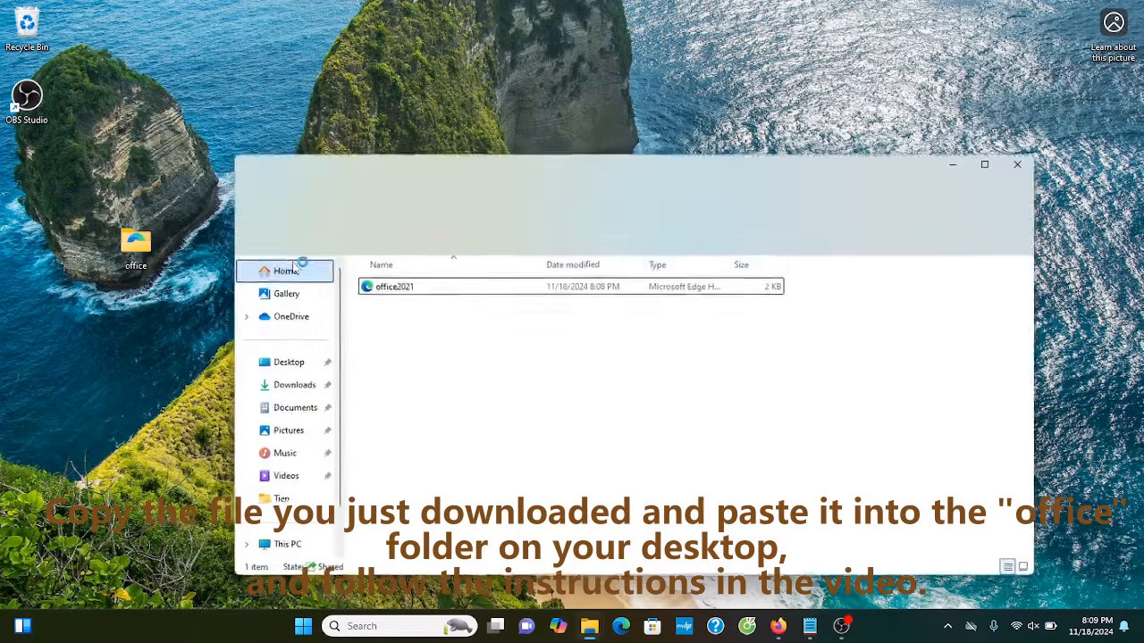
right_click(400, 338)
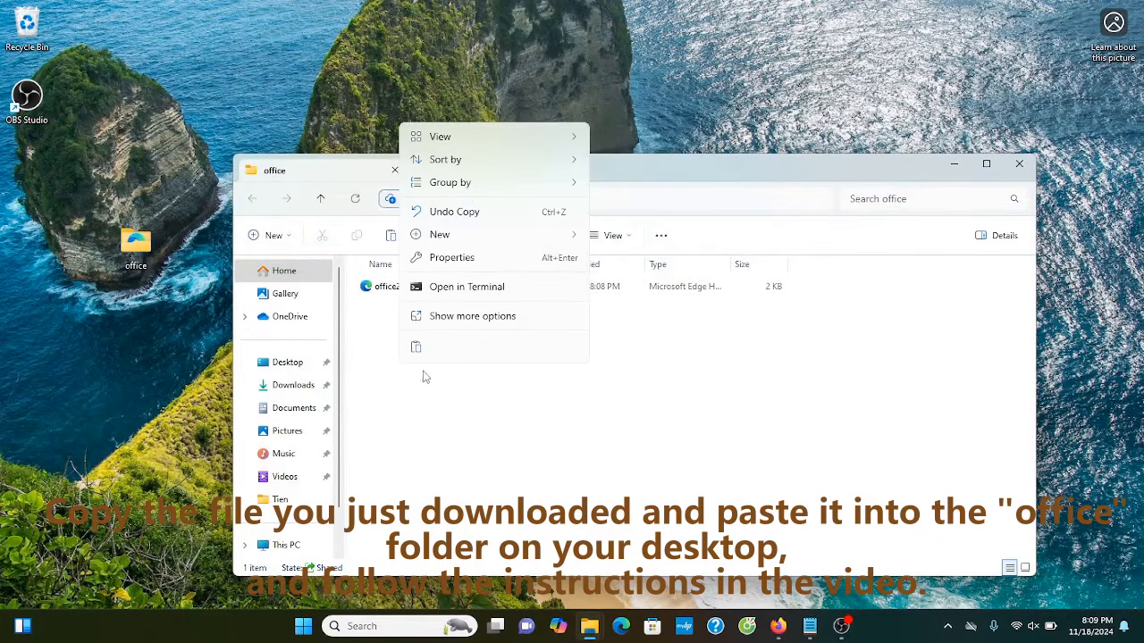
click(419, 347)
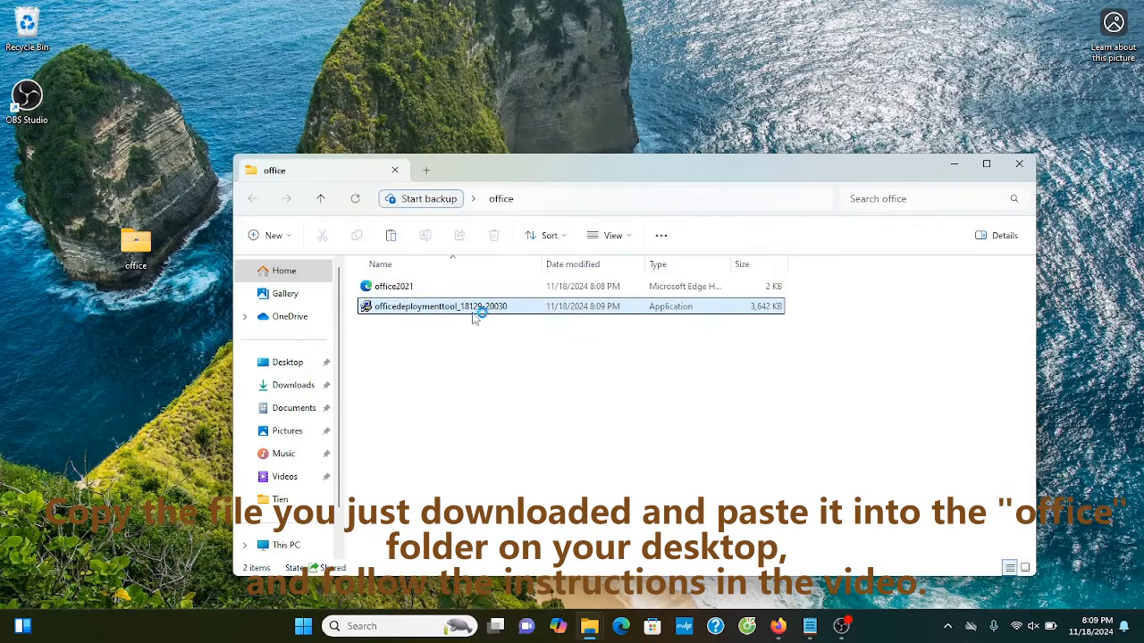
right_click(474, 317)
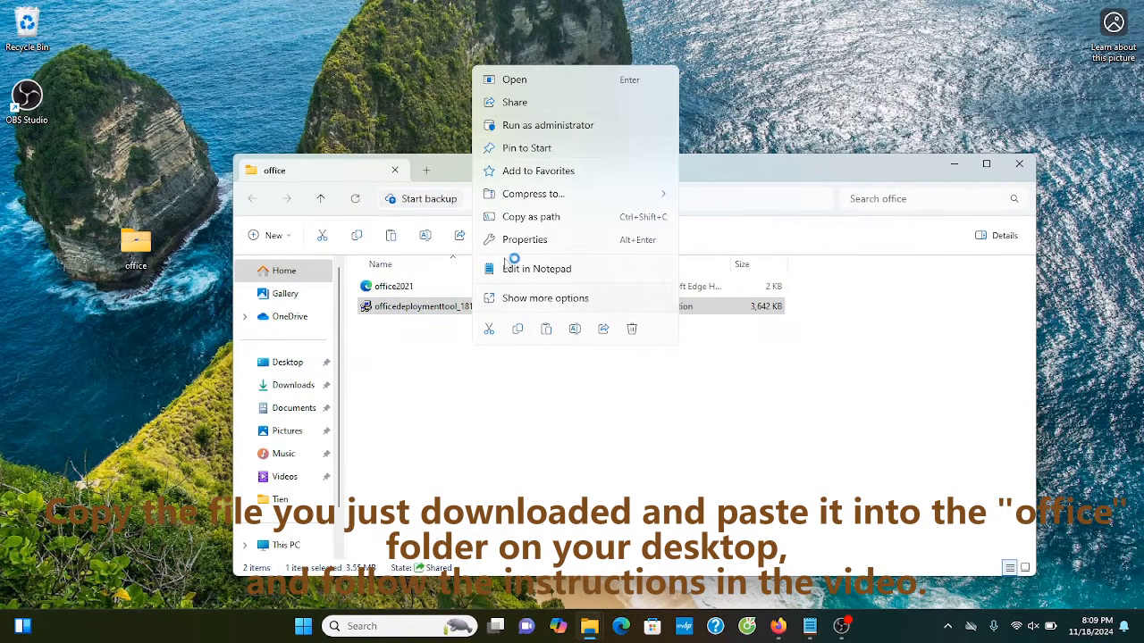
click(534, 123)
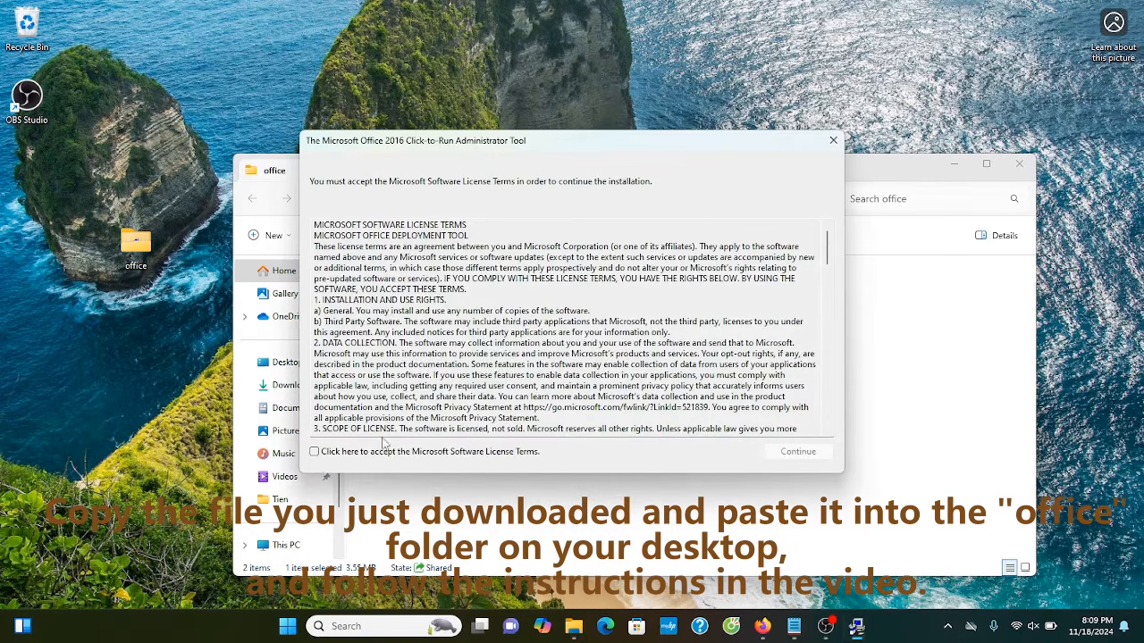
click(363, 456)
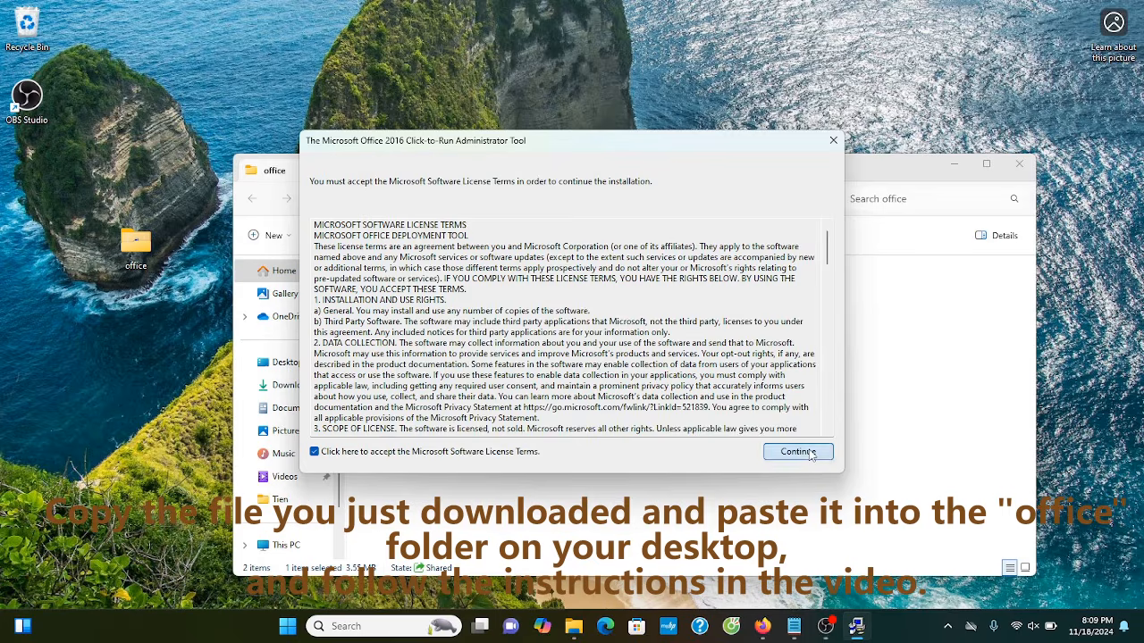
click(798, 452)
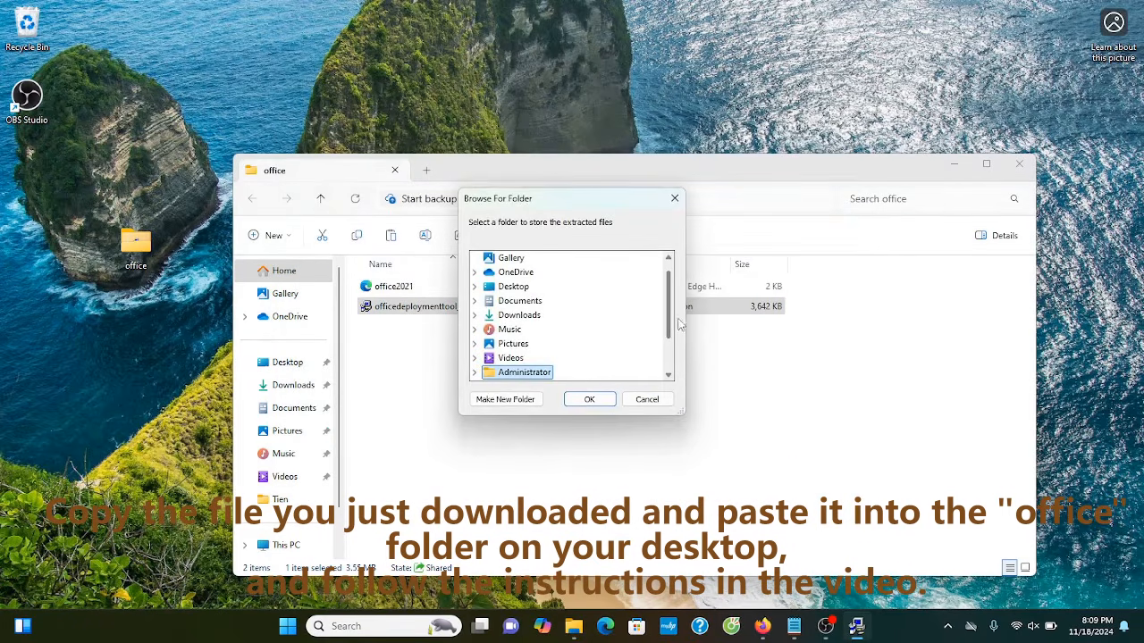
- Extract the deployment tool's files into the office folder and close the completion message
drag(671, 325, 671, 349)
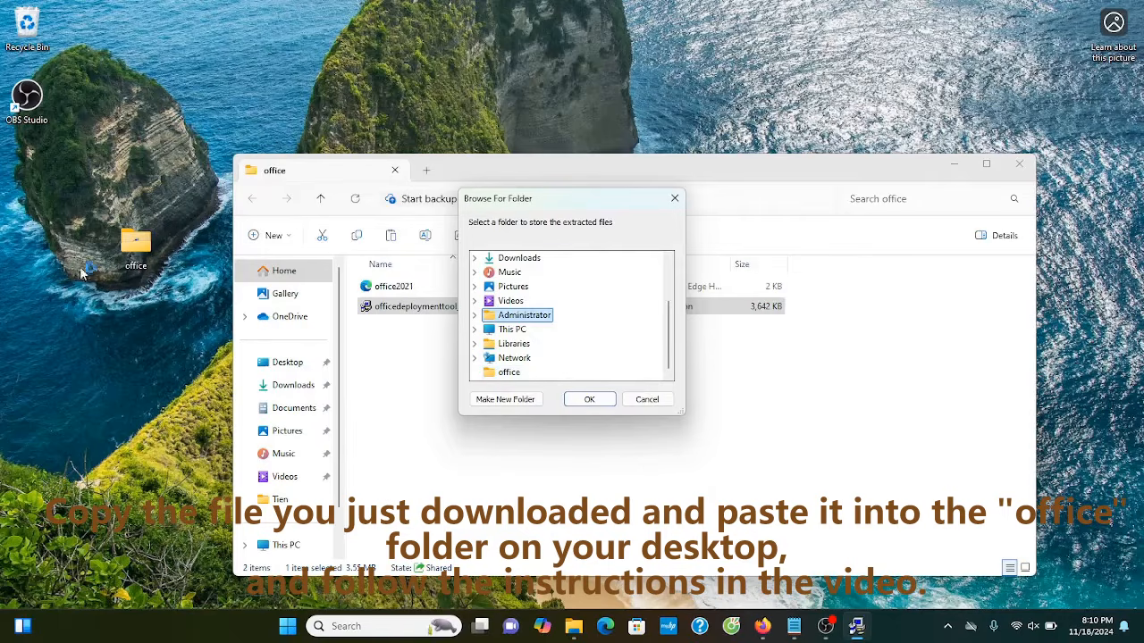
click(503, 374)
click(587, 400)
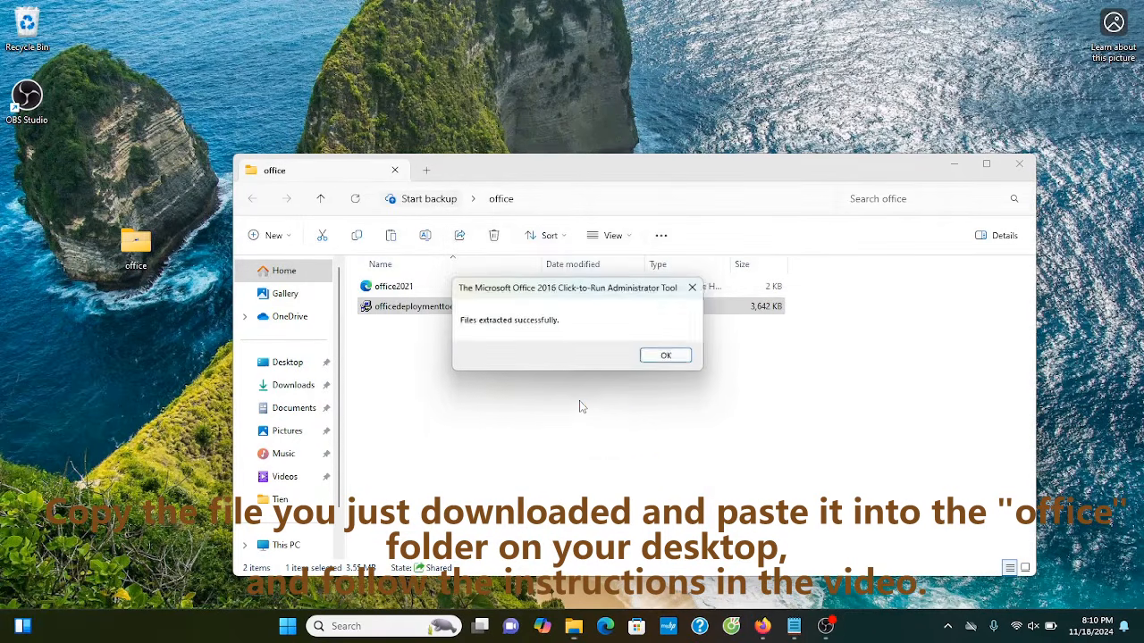
click(661, 357)
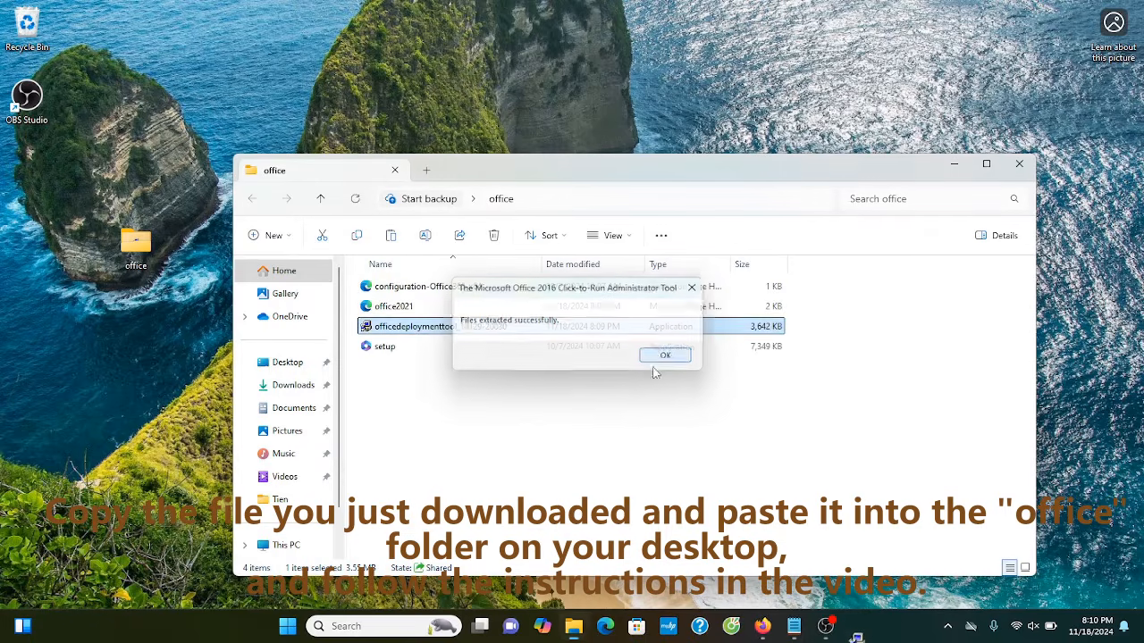
click(615, 412)
click(484, 295)
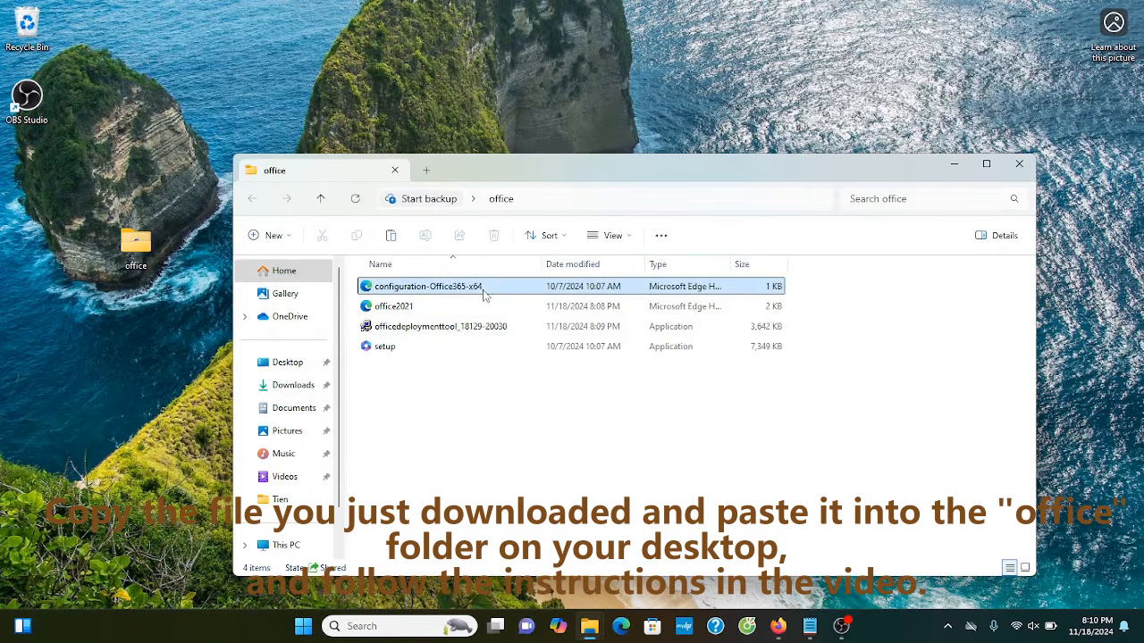
key(Delete)
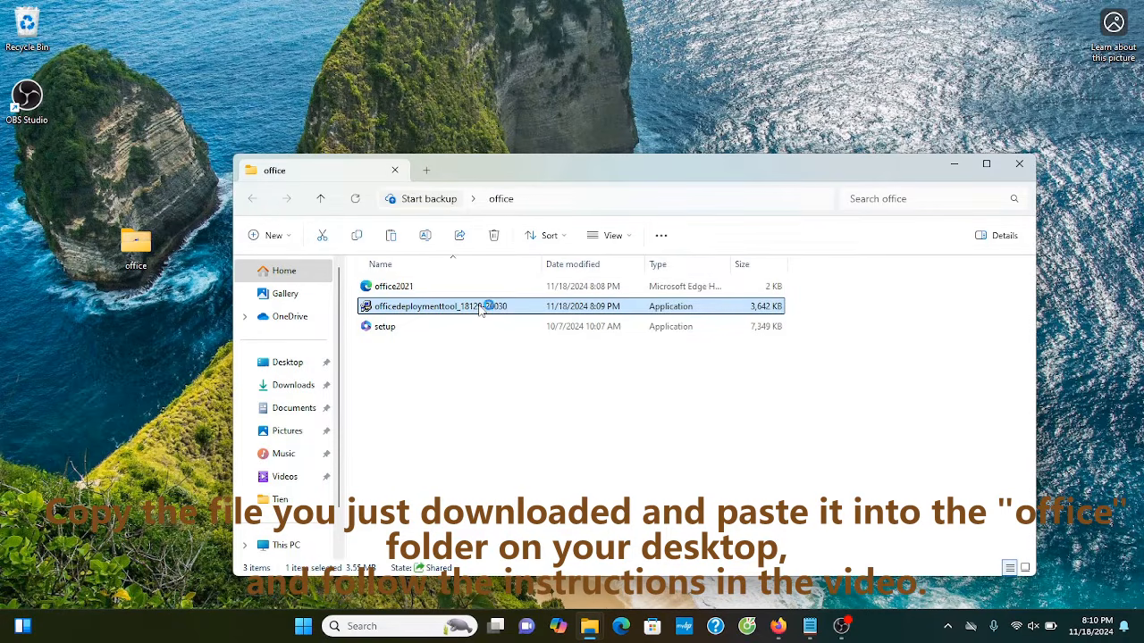
key(Delete)
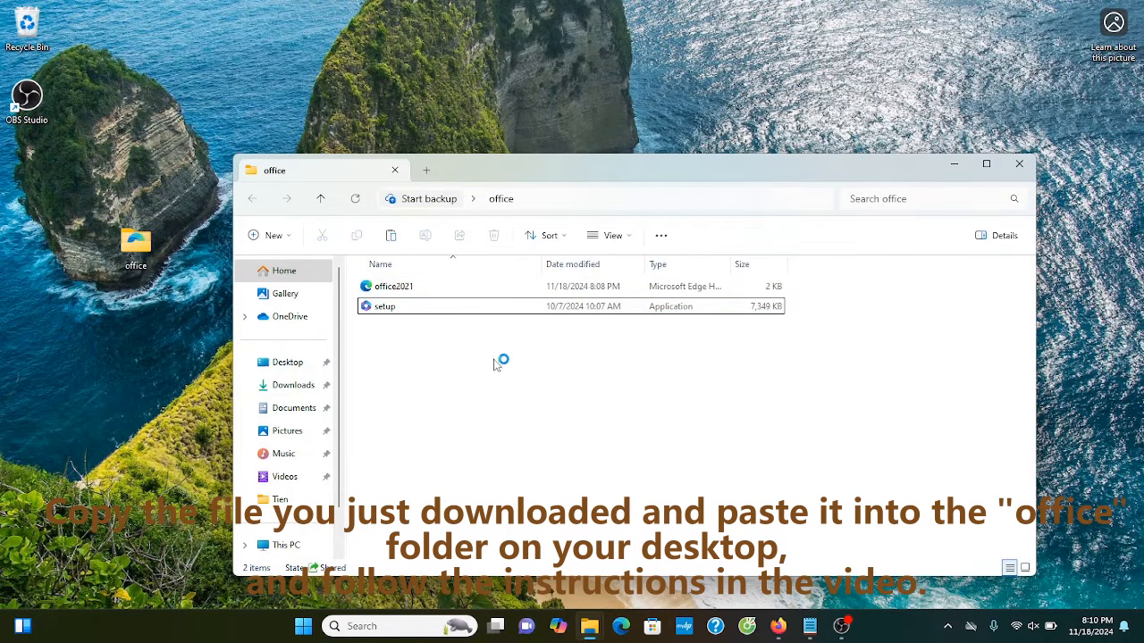
- Consult the installation notes in Notepad, then find Command Prompt and run it as administrator
click(385, 626)
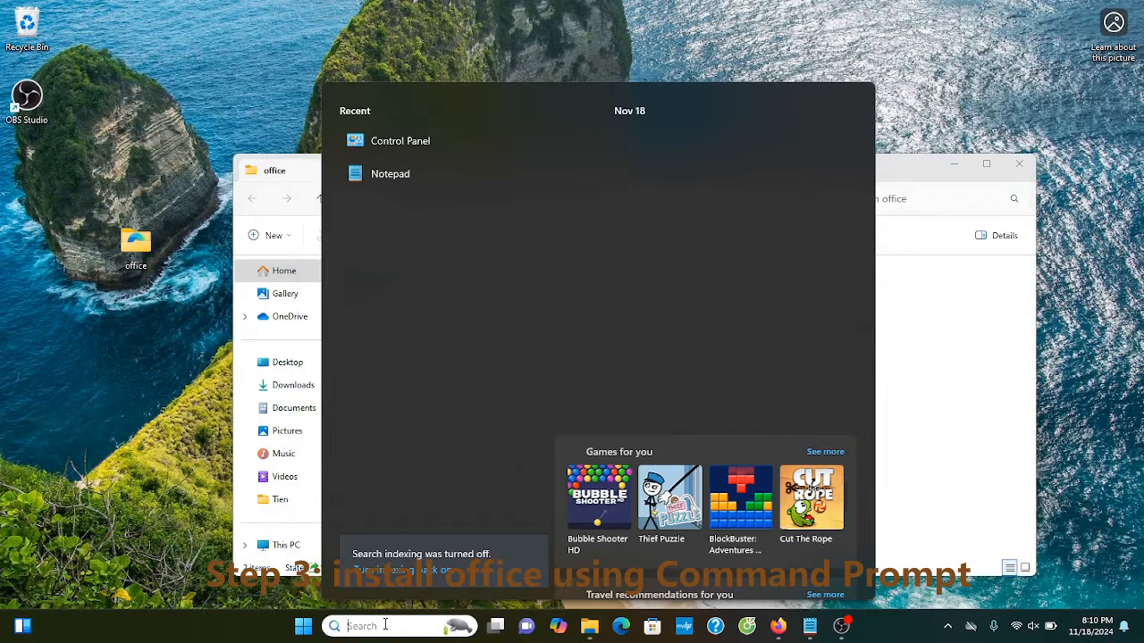
click(810, 626)
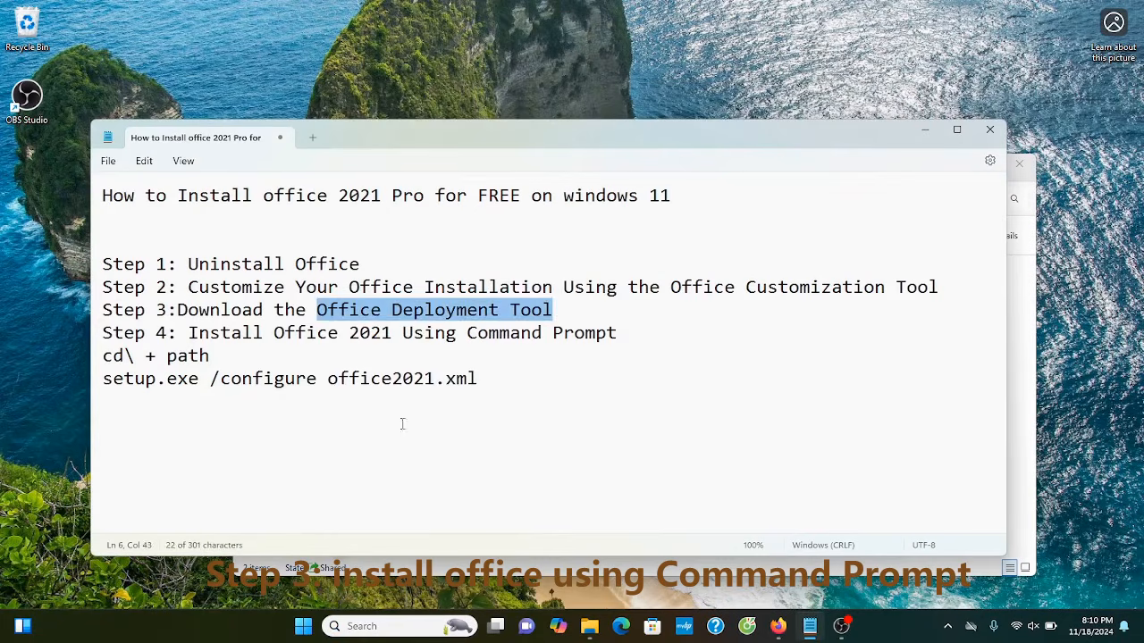
click(402, 379)
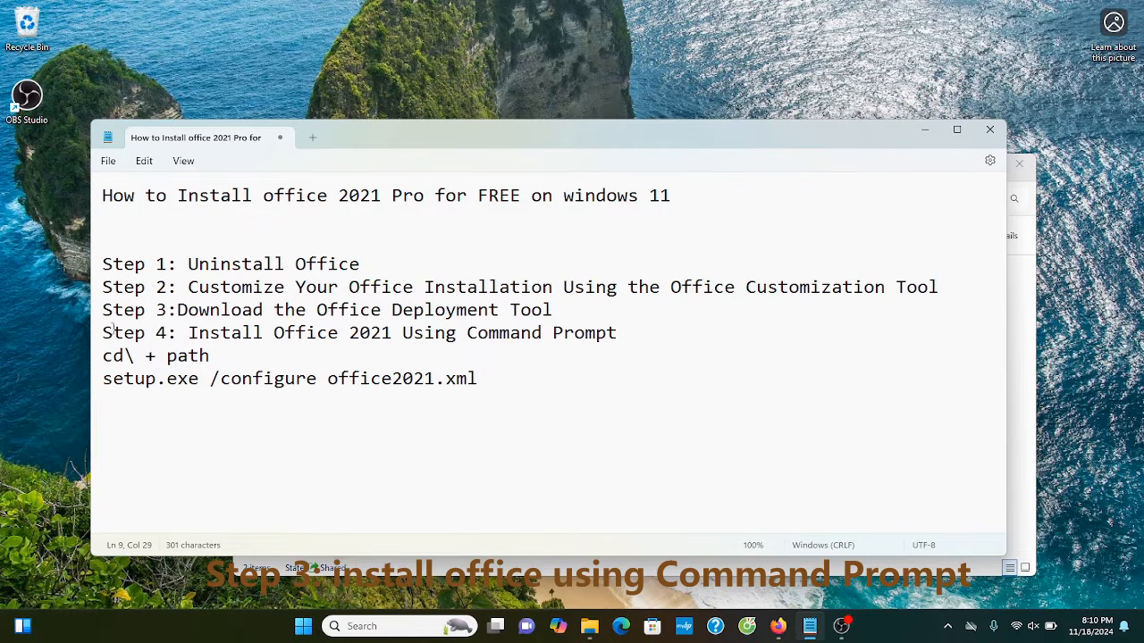
click(927, 134)
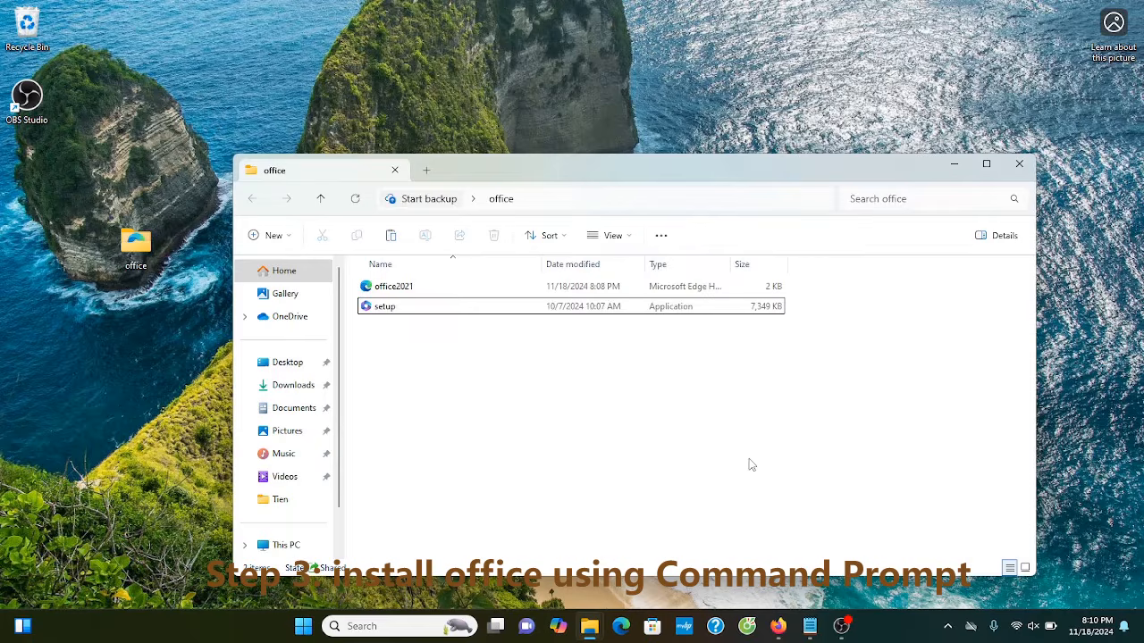
click(414, 627)
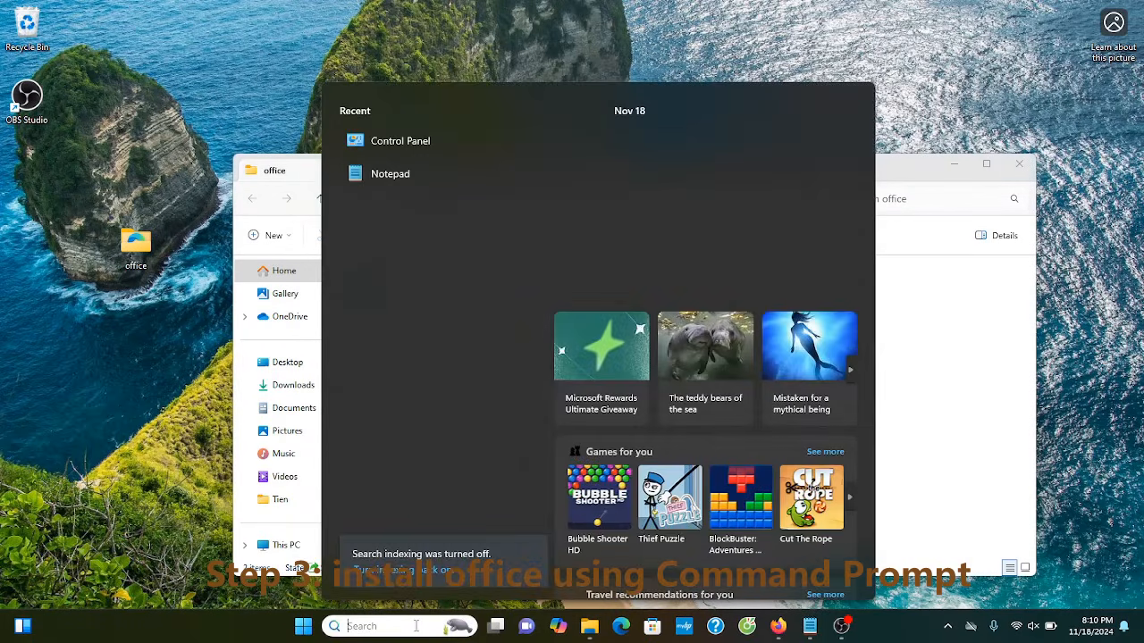
text(cmd)
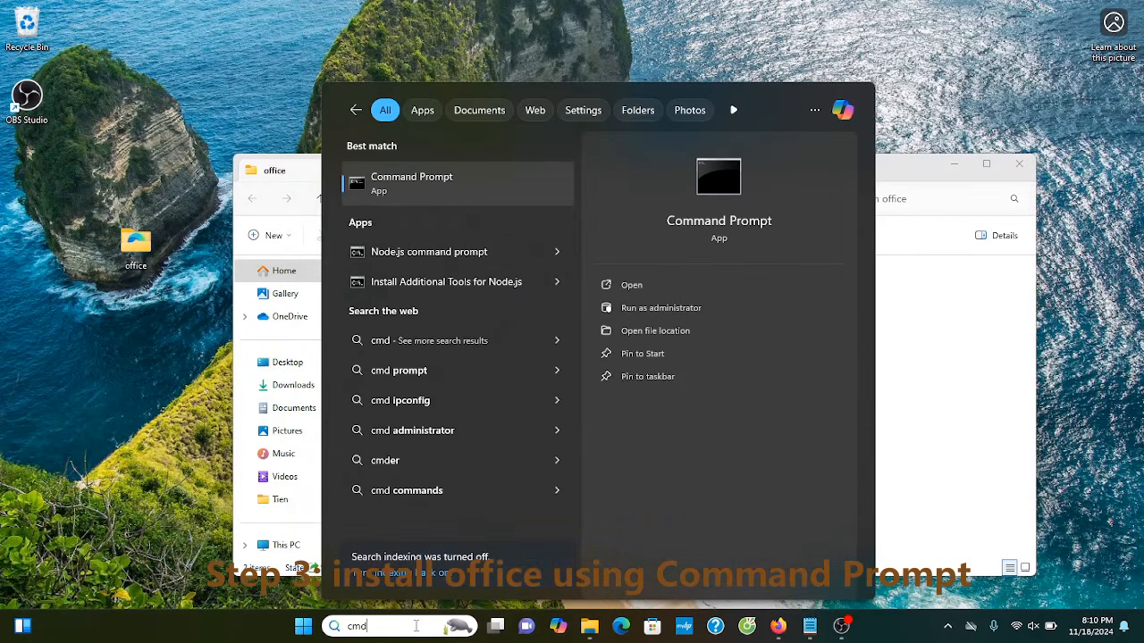
click(655, 309)
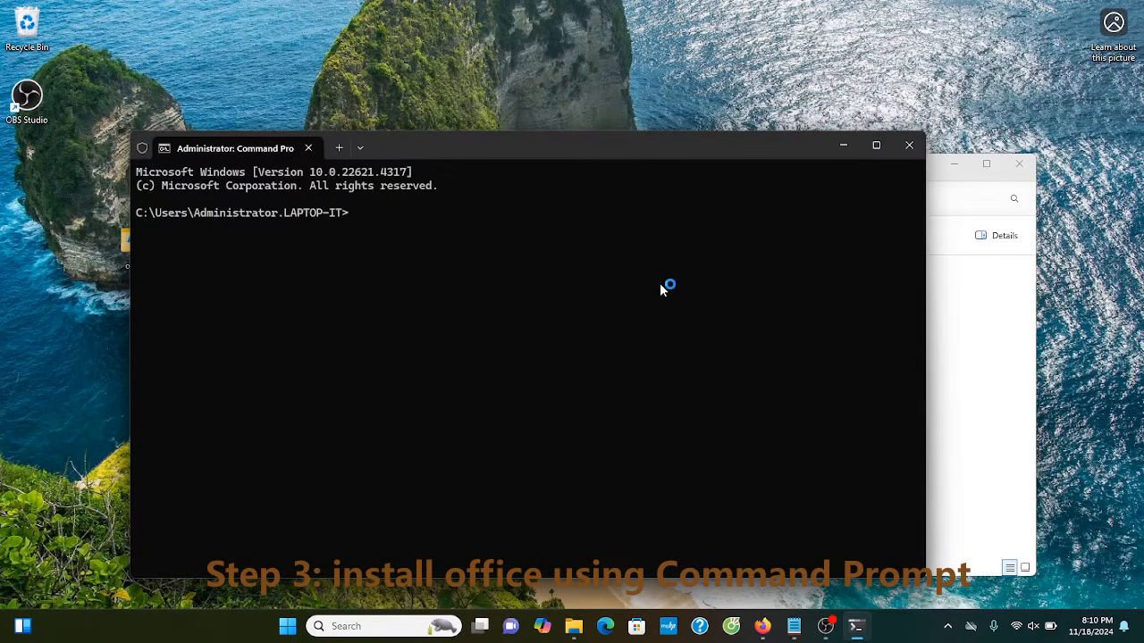
- Begin a cd command in Command Prompt and copy the office folder's full path from File Explorer
text(cd)
click(794, 626)
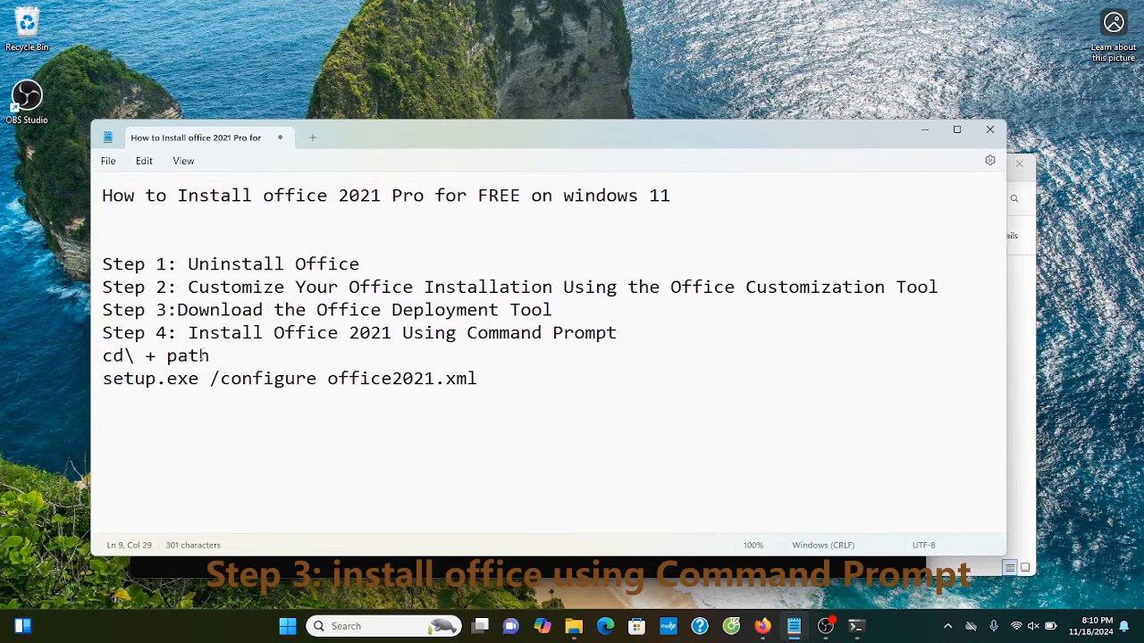
click(921, 139)
click(850, 146)
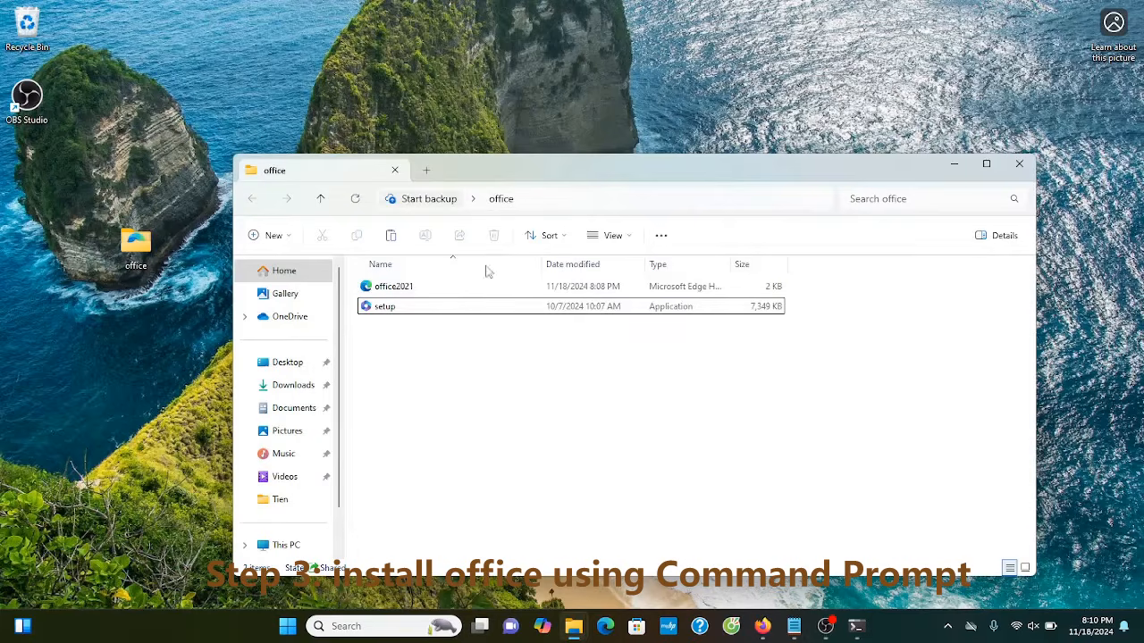
click(562, 201)
right_click(556, 198)
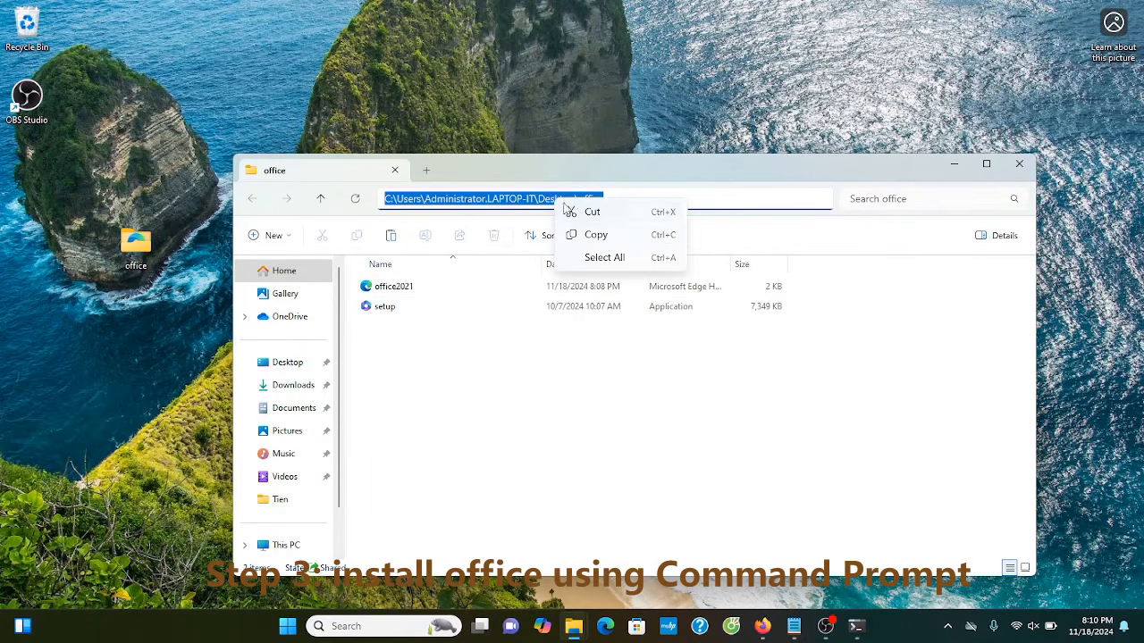
click(602, 232)
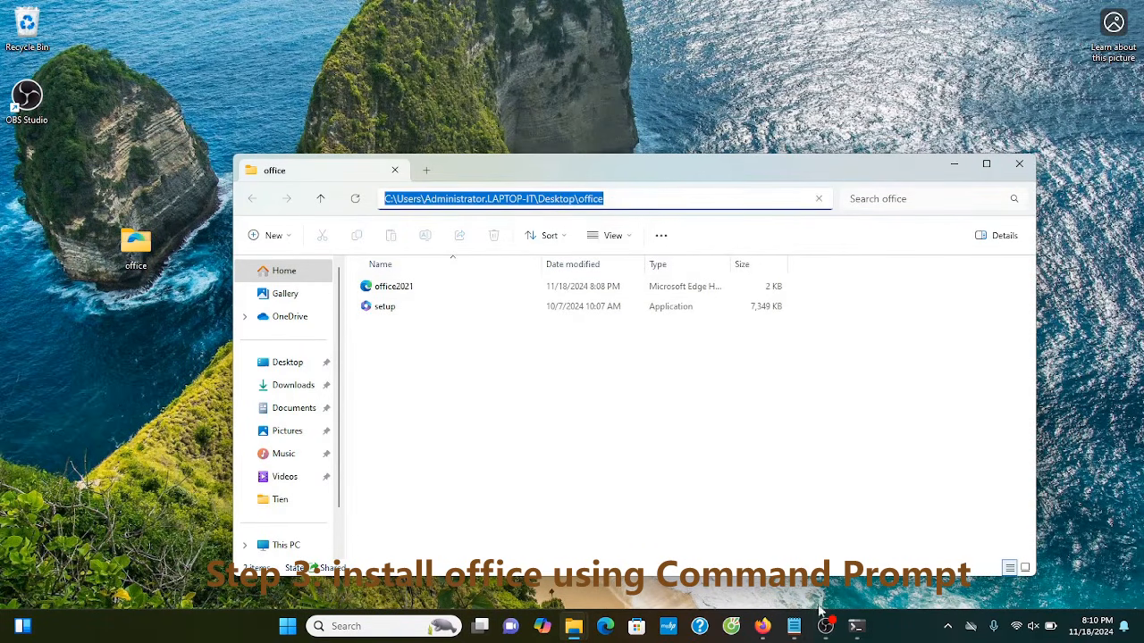
- Complete the cd command in Command Prompt with the copied Desktop\office path and run it
click(856, 626)
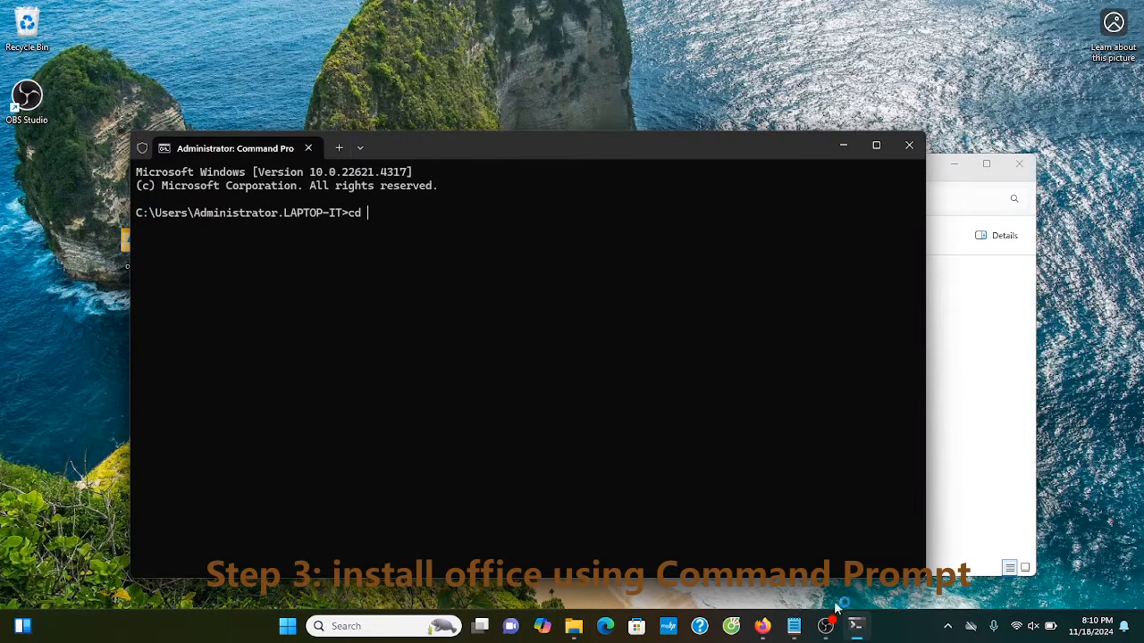
right_click(508, 150)
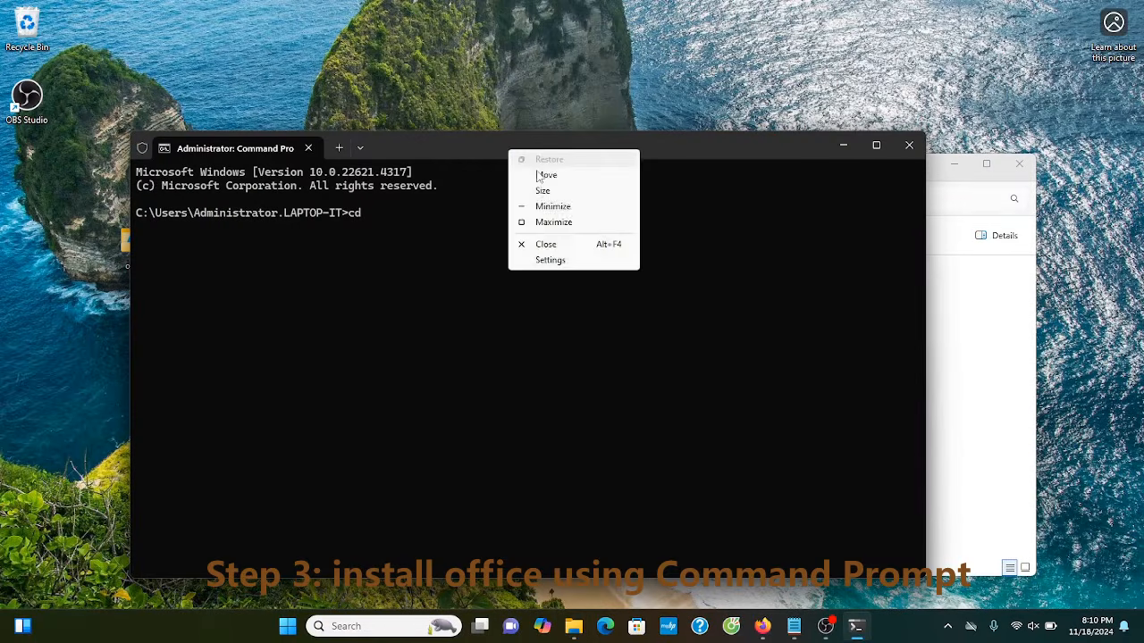
click(366, 148)
click(366, 148)
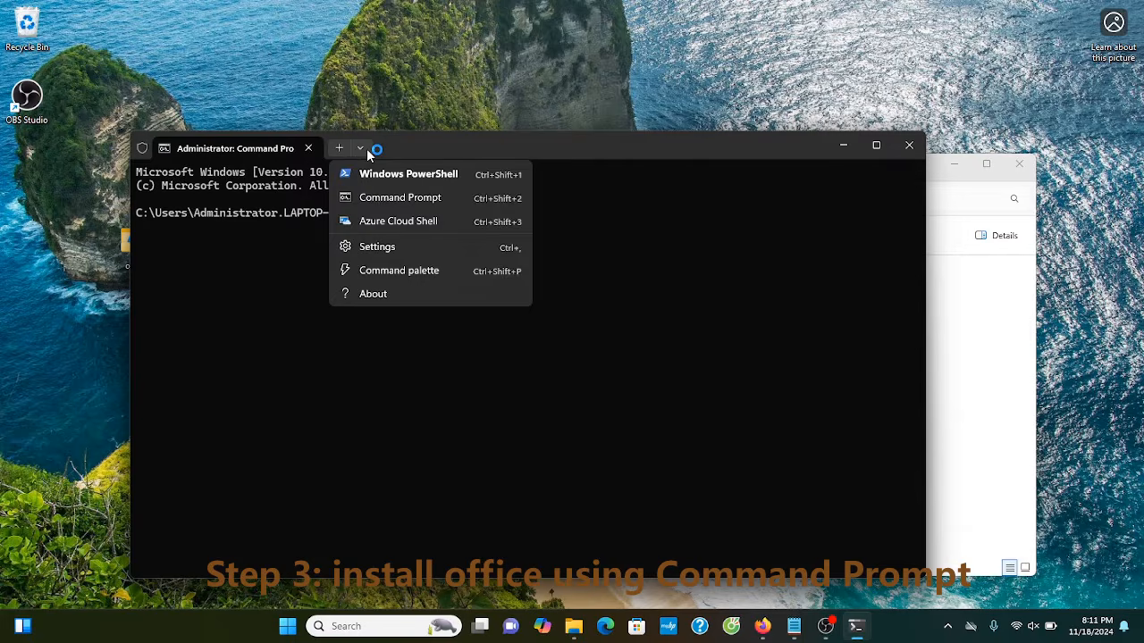
click(555, 245)
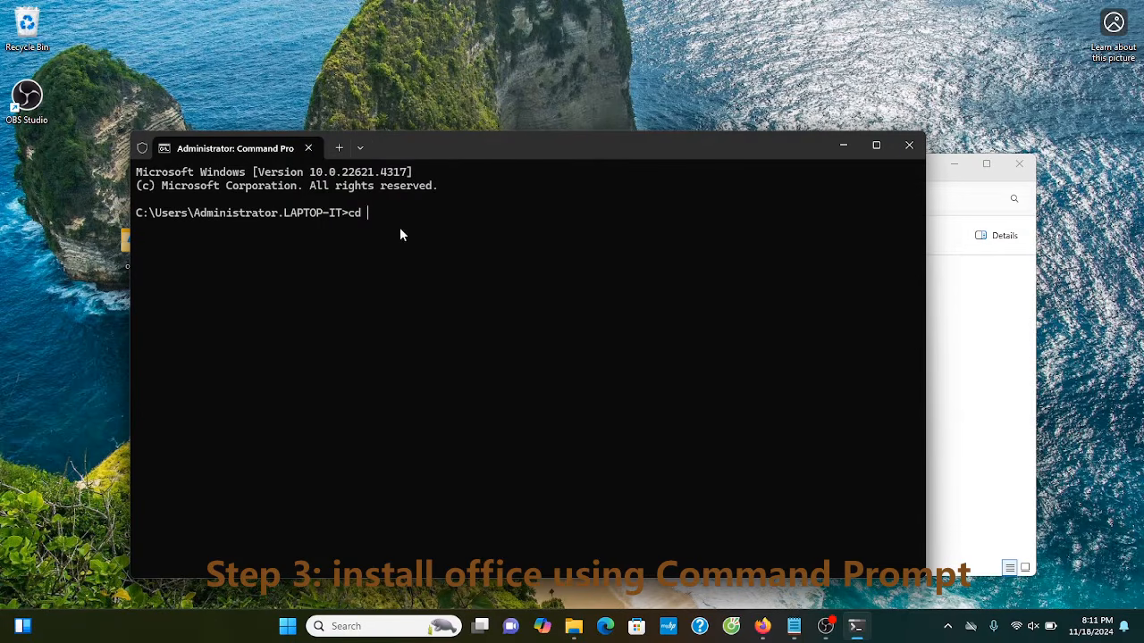
key(ctrl+v)
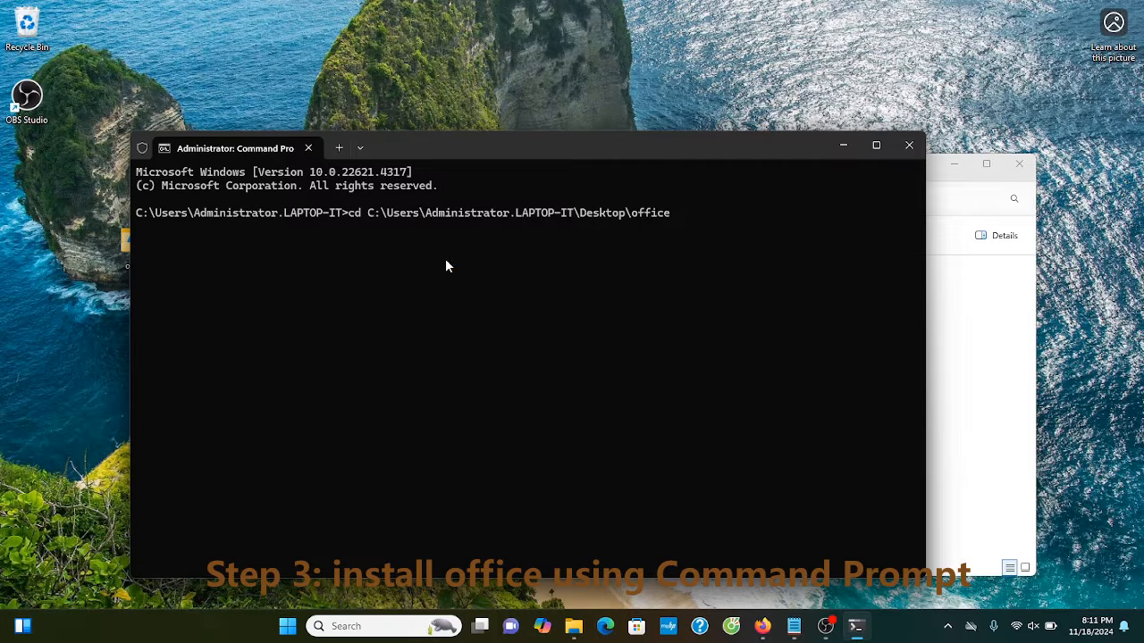
key(Return)
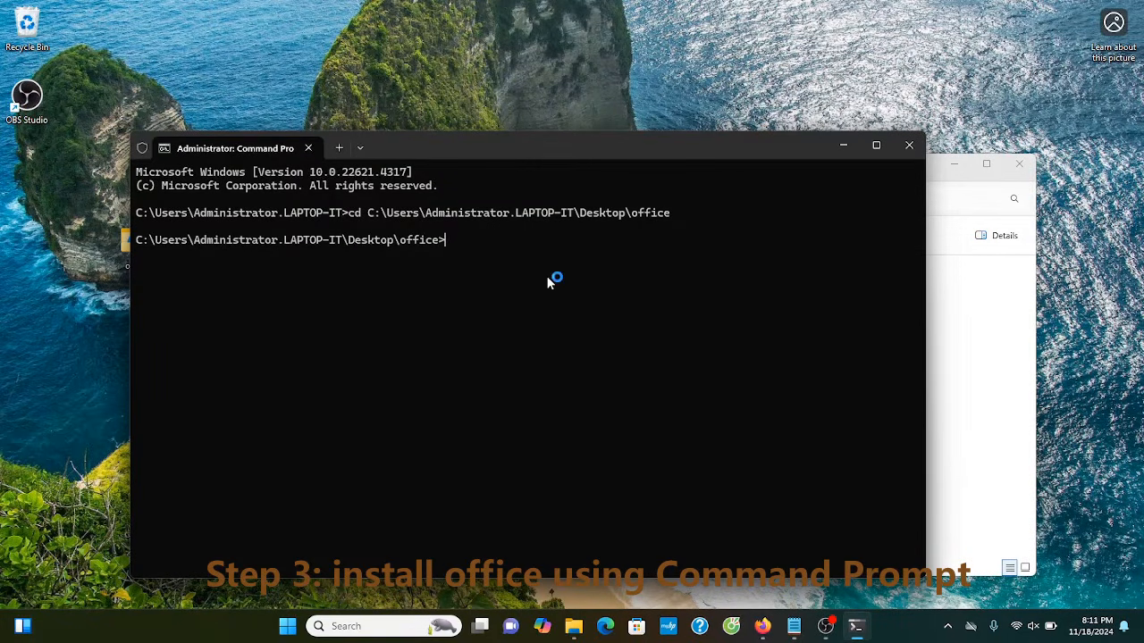
- Copy the command line setup.exe /configure office2021.xml from the Notepad notes
click(965, 387)
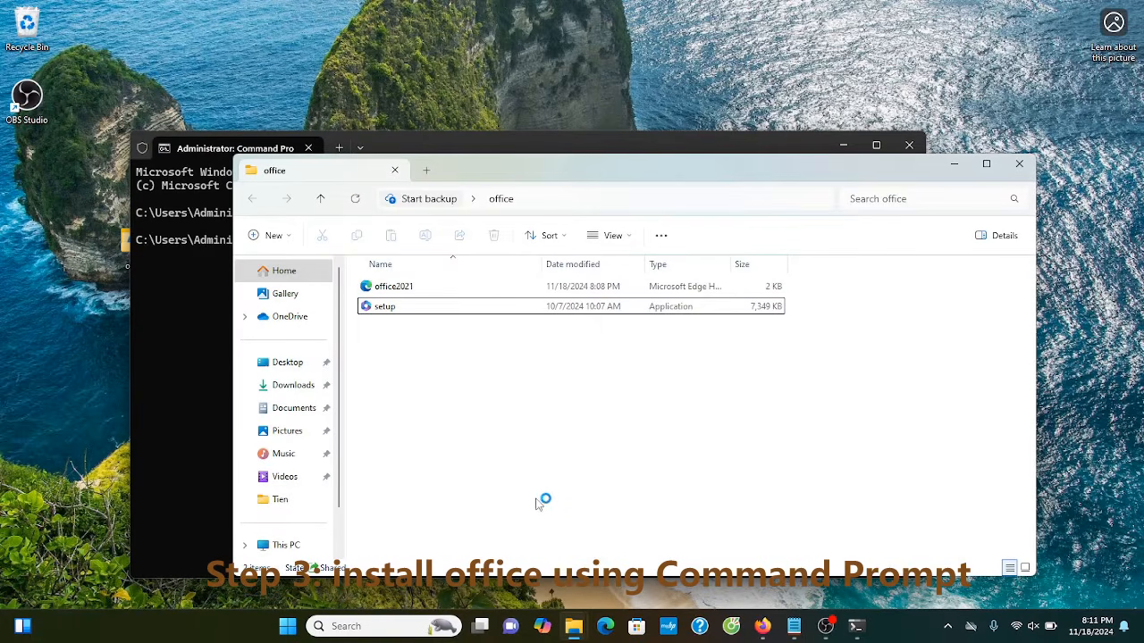
click(794, 630)
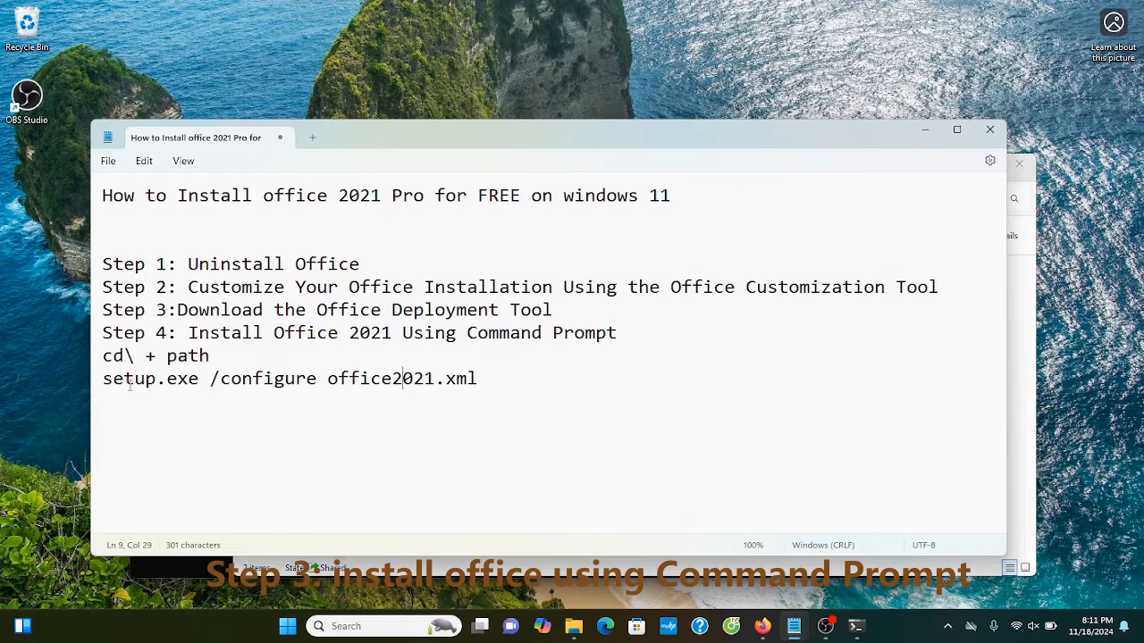
drag(104, 382, 478, 379)
key(ctrl+c)
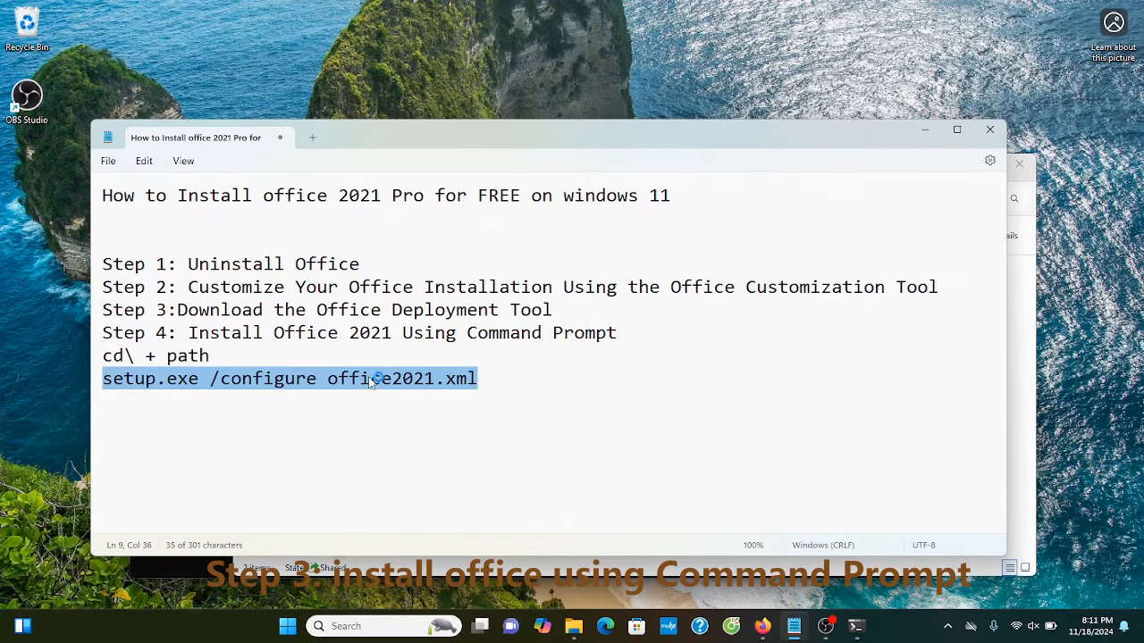
right_click(401, 390)
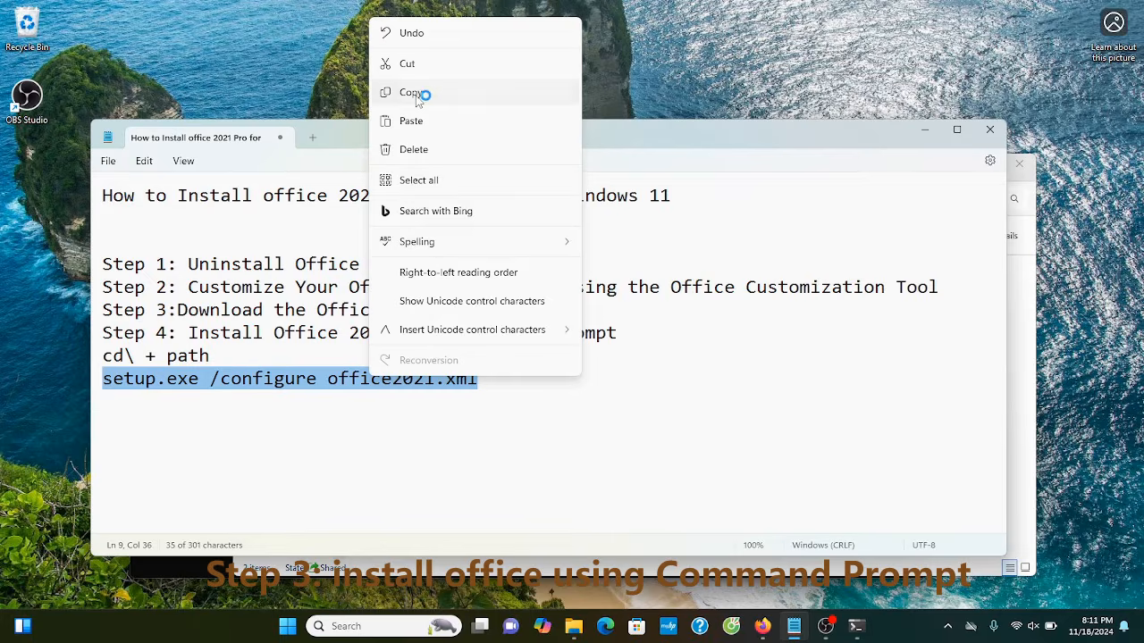
click(421, 93)
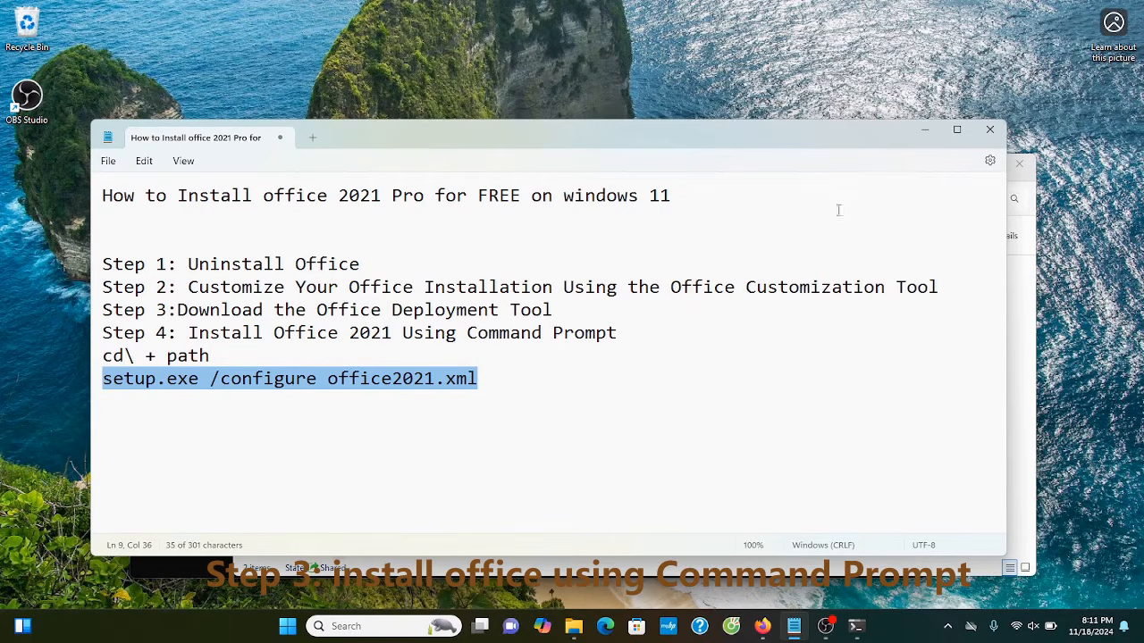
- Run setup.exe /configure office2021.xml in Command Prompt and close the installer window once Office is installed
click(925, 130)
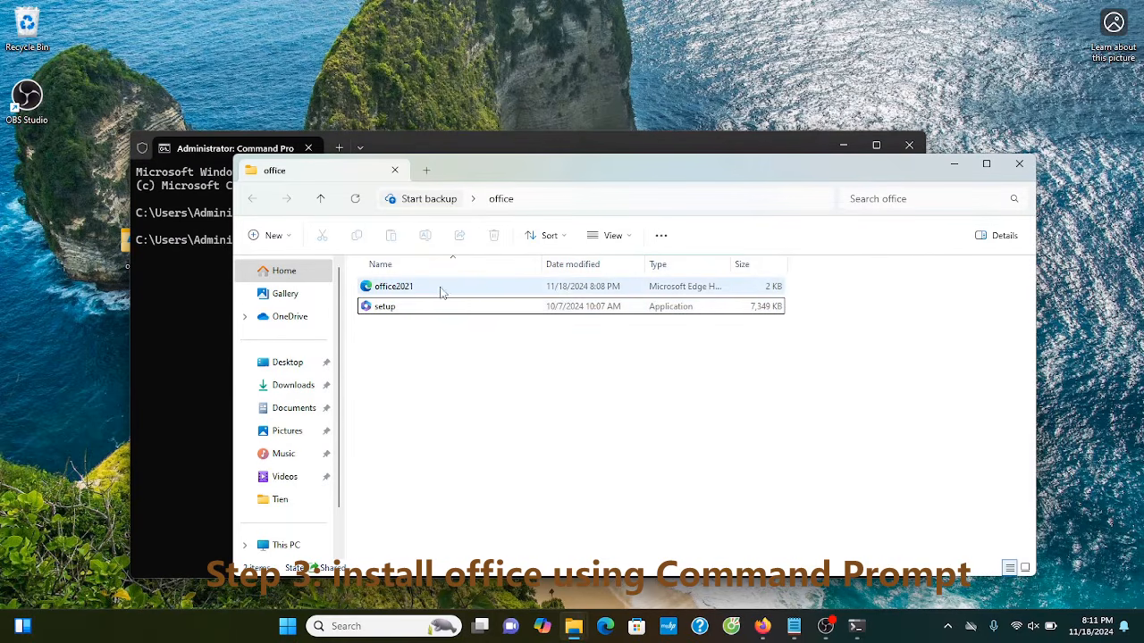
click(958, 166)
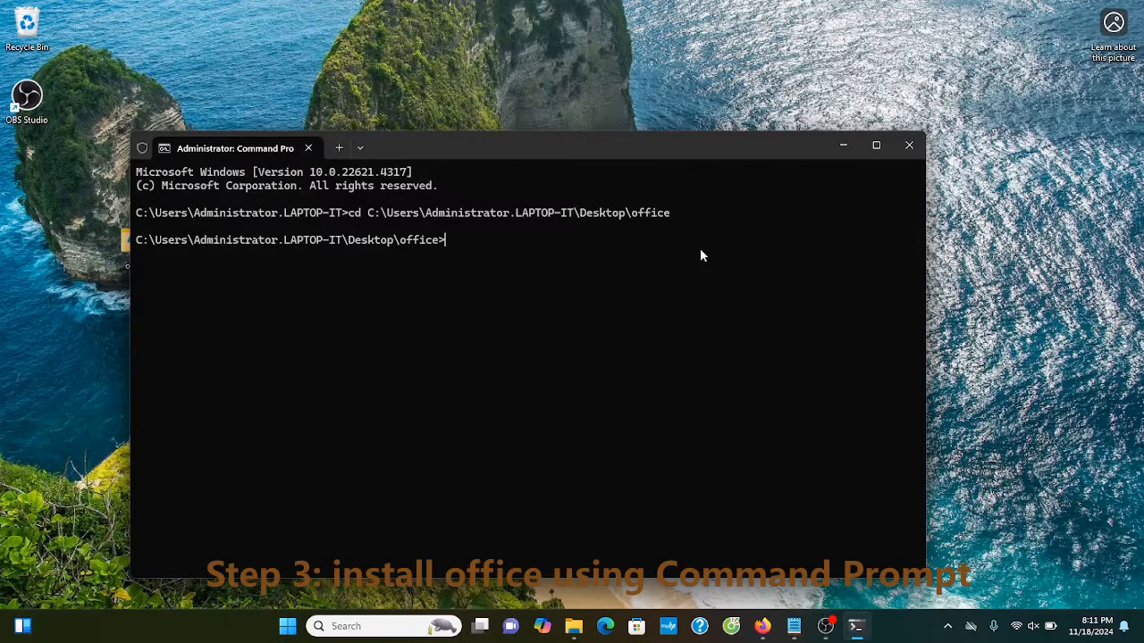
key(ctrl+v)
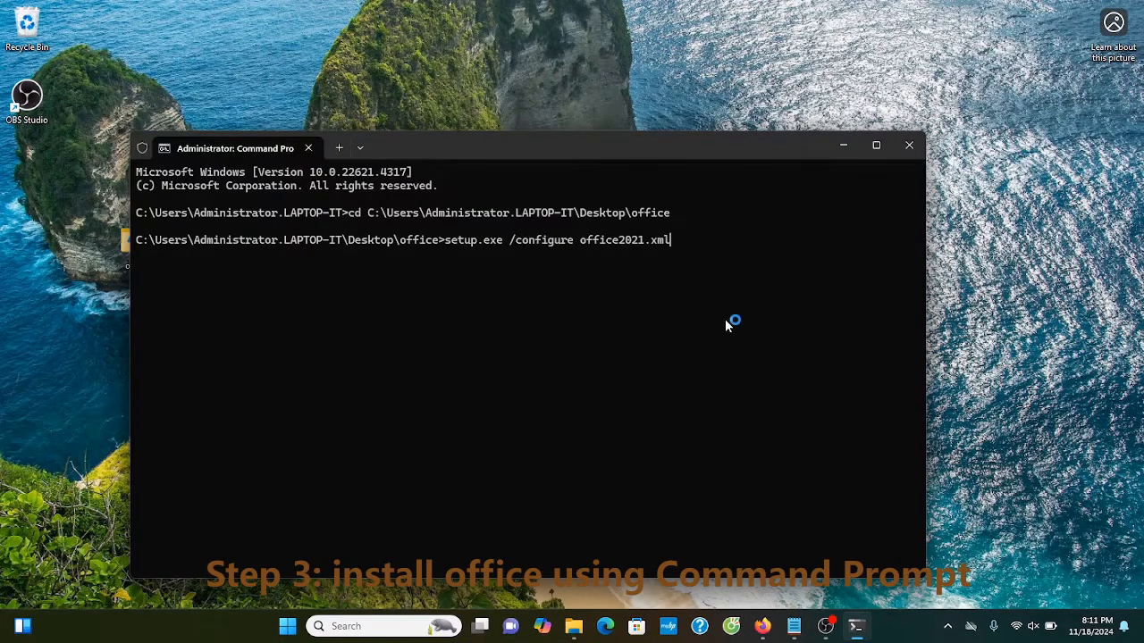
key(Return)
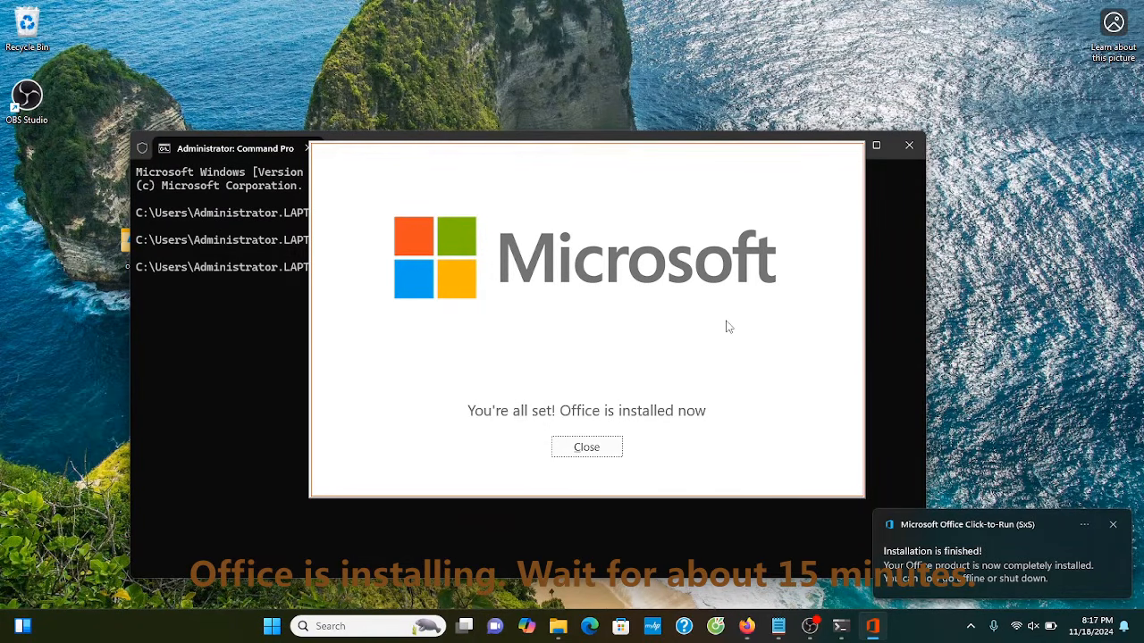
click(605, 451)
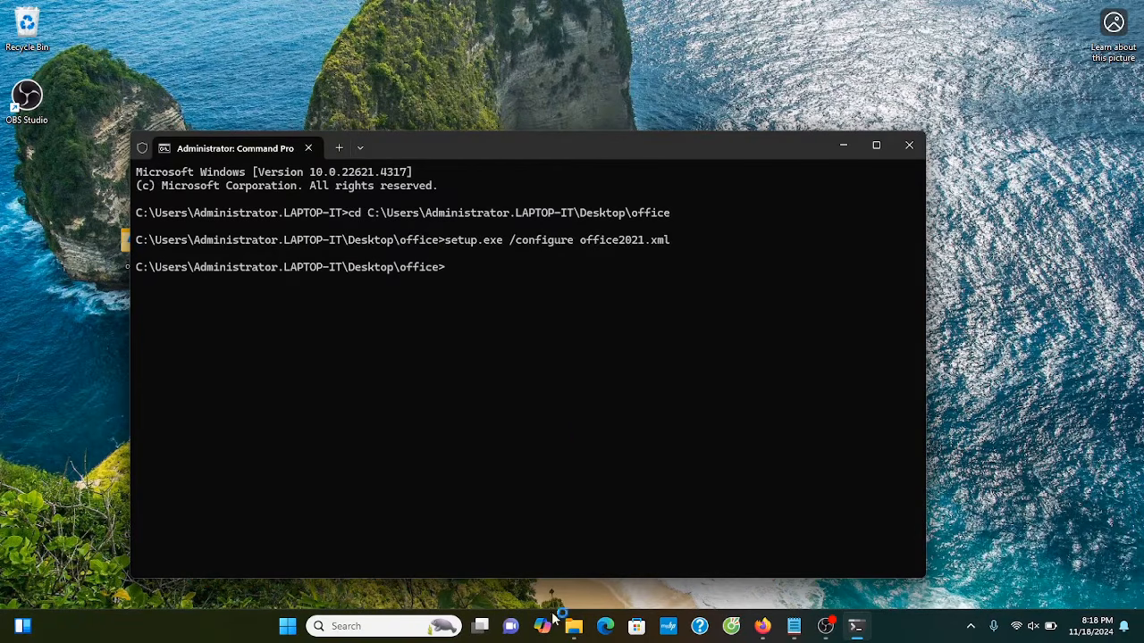
- Start Excel, accept the Office license agreement, dismiss the privacy notice and open the Account page
click(417, 627)
text(ex)
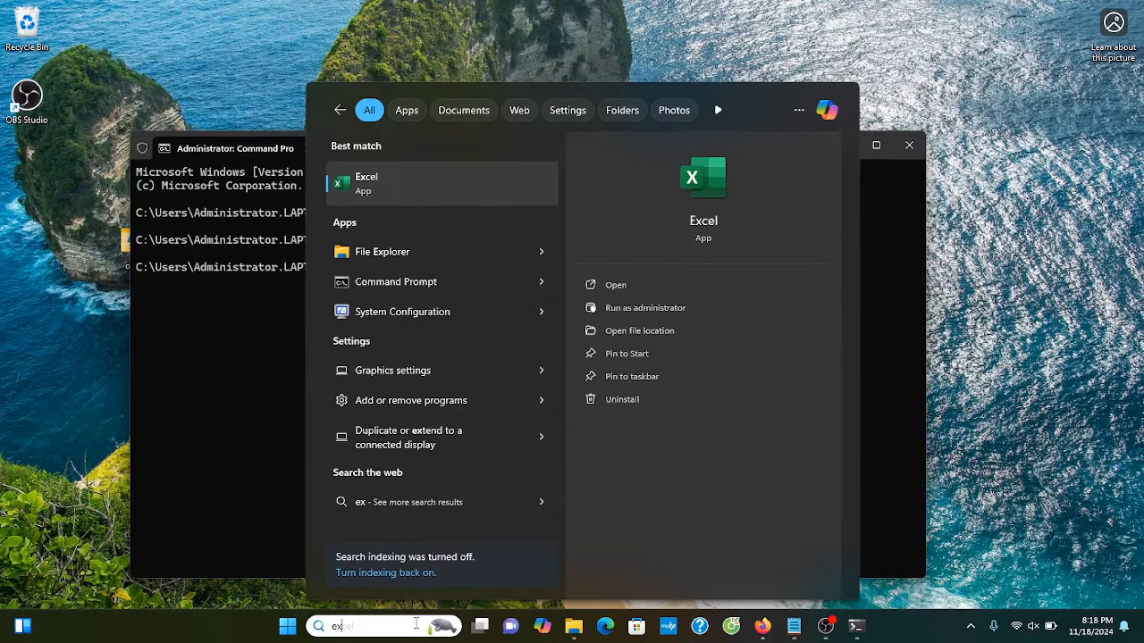
click(668, 286)
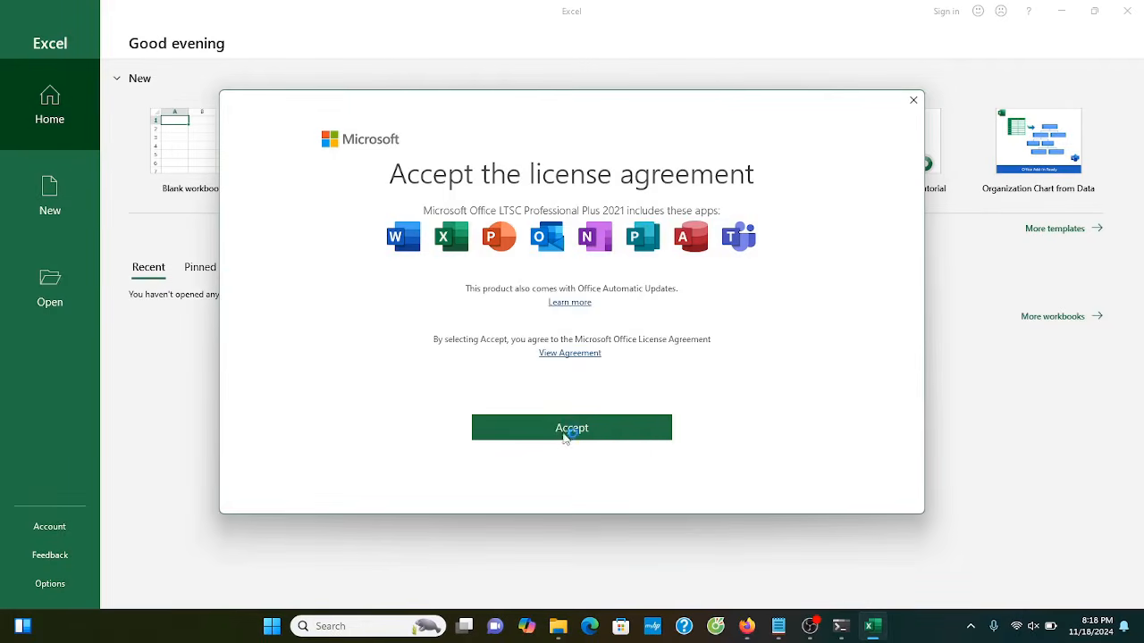
click(564, 430)
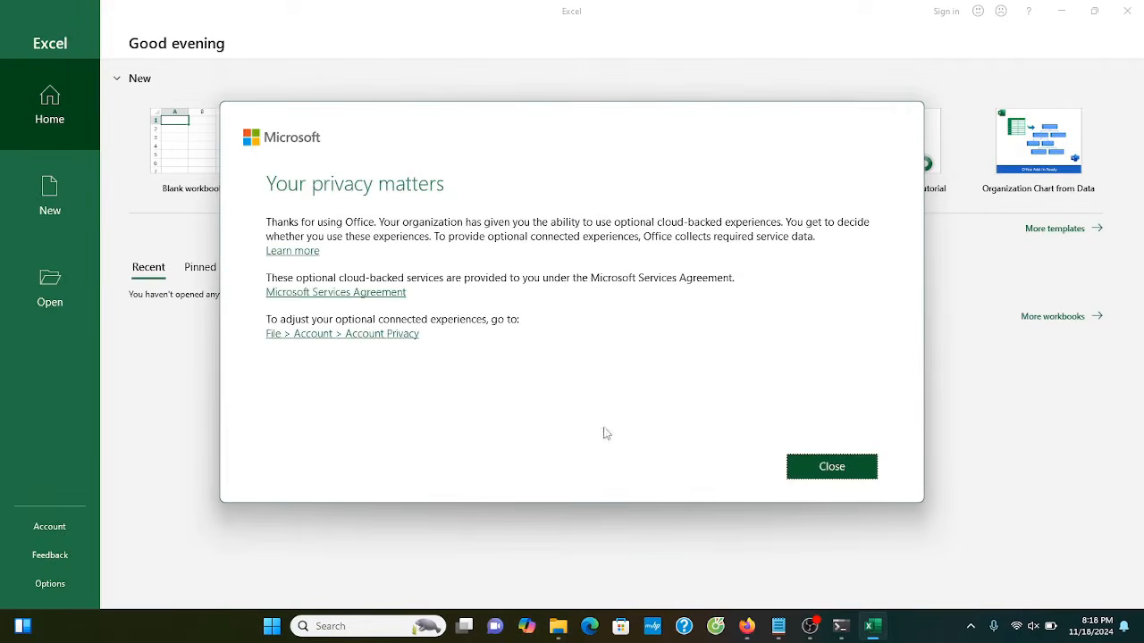
click(858, 468)
click(55, 527)
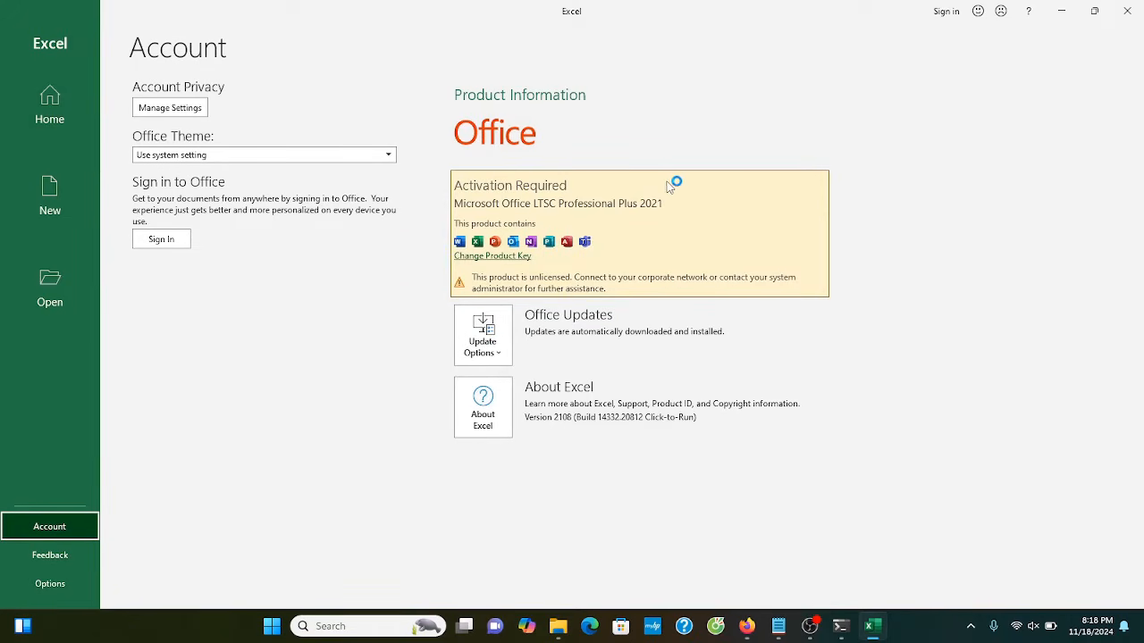
- Add the line "Step 5: active office" below the setup command in the Notepad notes
click(778, 624)
click(515, 390)
key(Return)
text(Step)
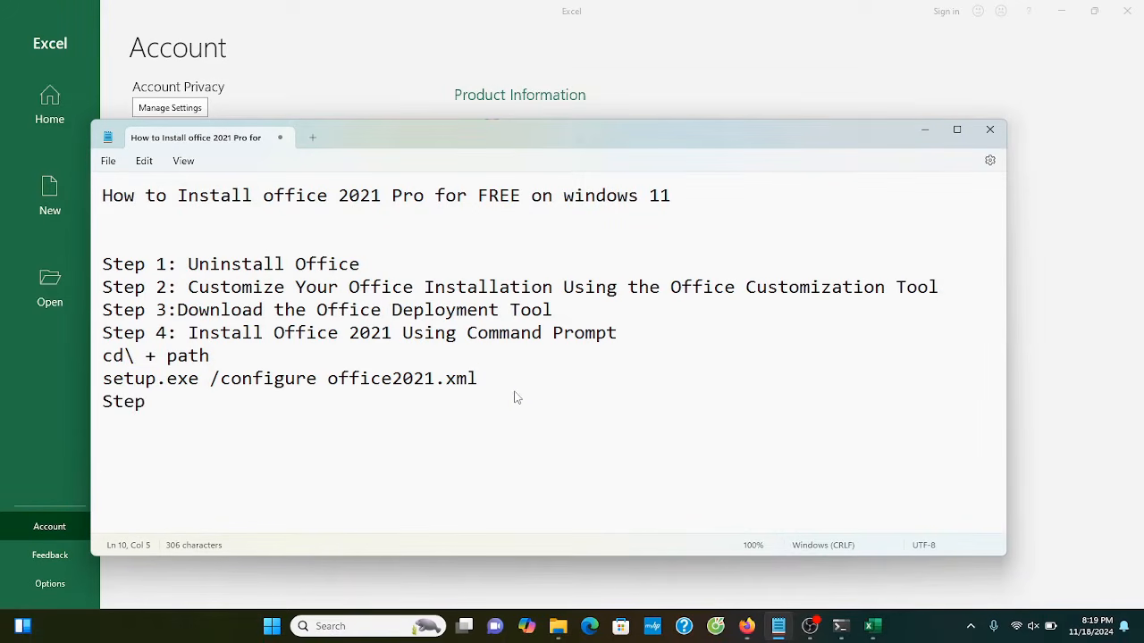
text( 5: active office)
key(Return)
key(Return)
- Switch to Command Prompt and change to the drive's root directory with cd\
key(alt+Tab)
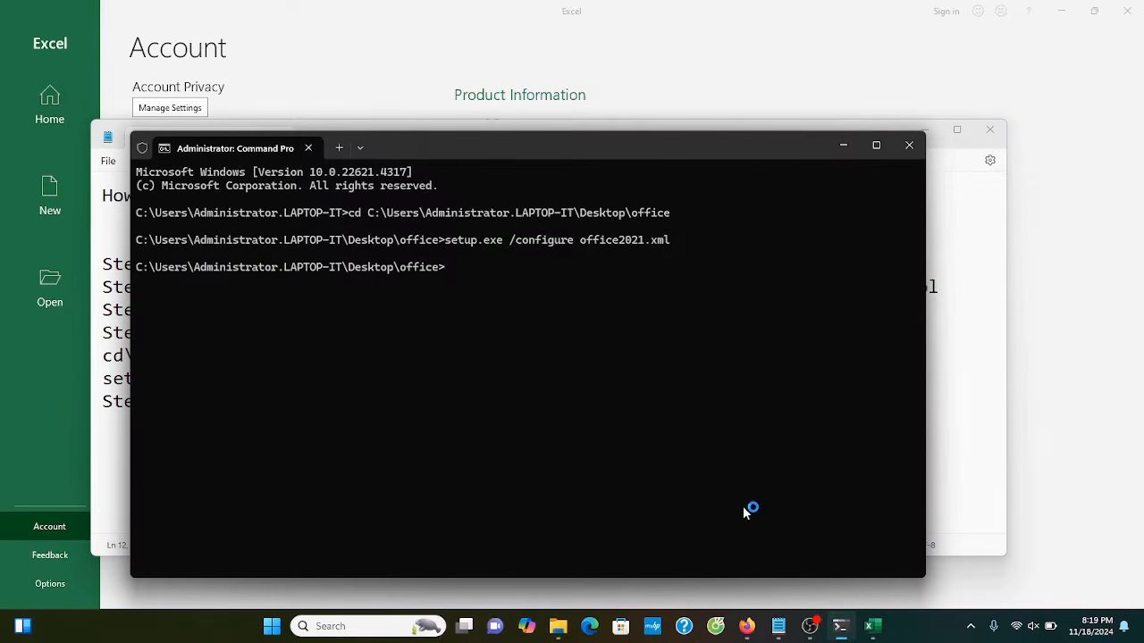
text(cd\)
key(Return)
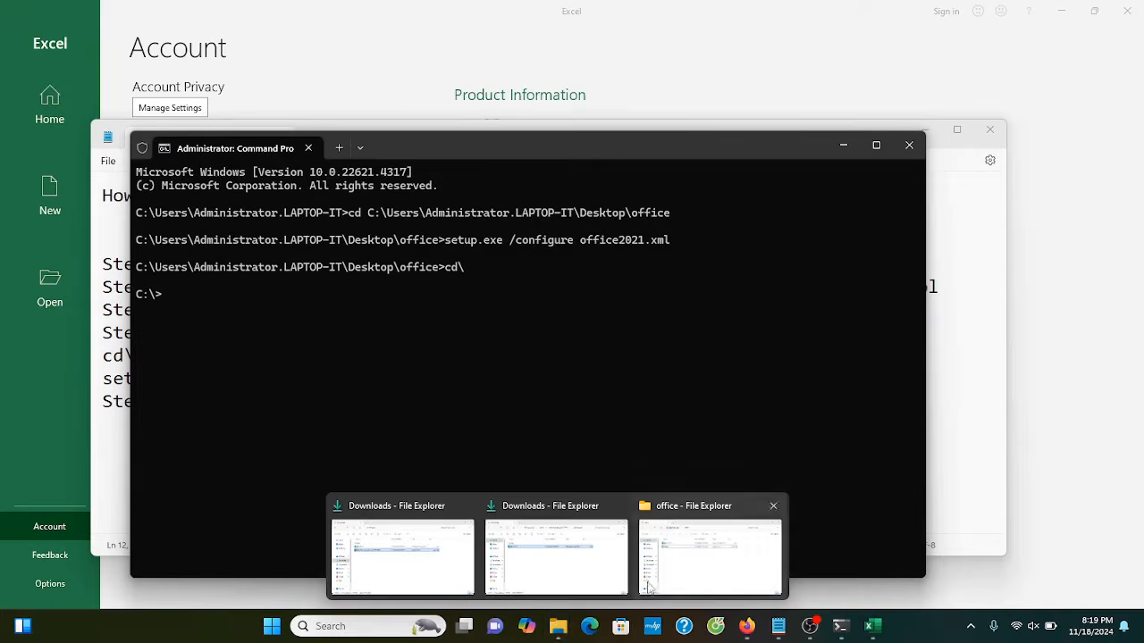
- Open a new File Explorer window and browse to C:\Program Files\Microsoft Office\Office16
right_click(558, 625)
click(560, 590)
click(559, 631)
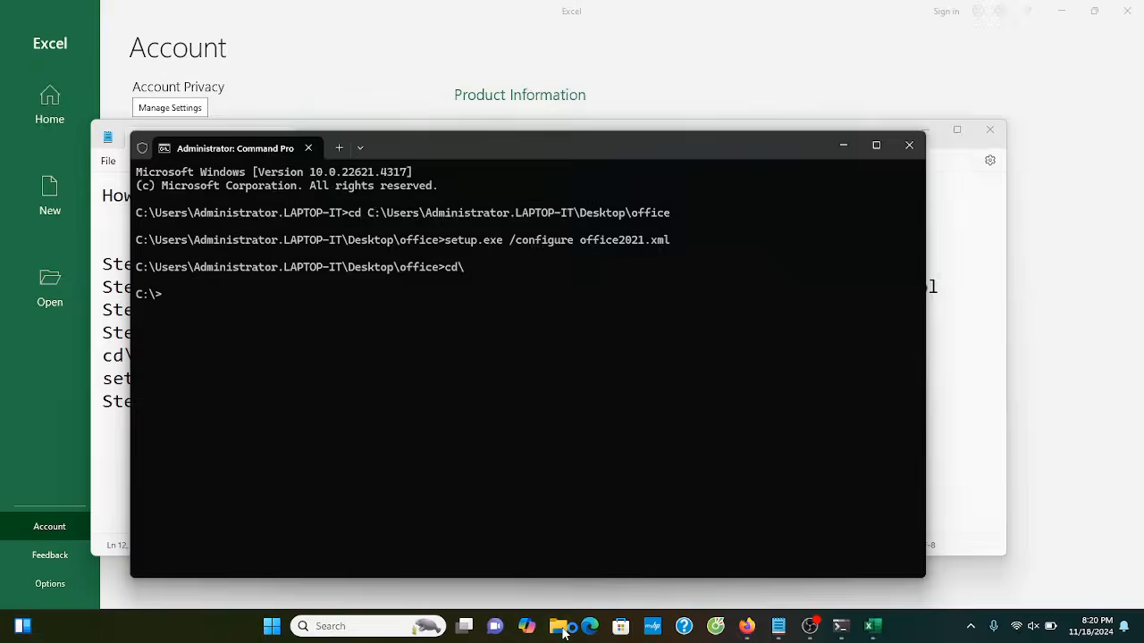
scroll(283, 429, down, 3)
click(255, 439)
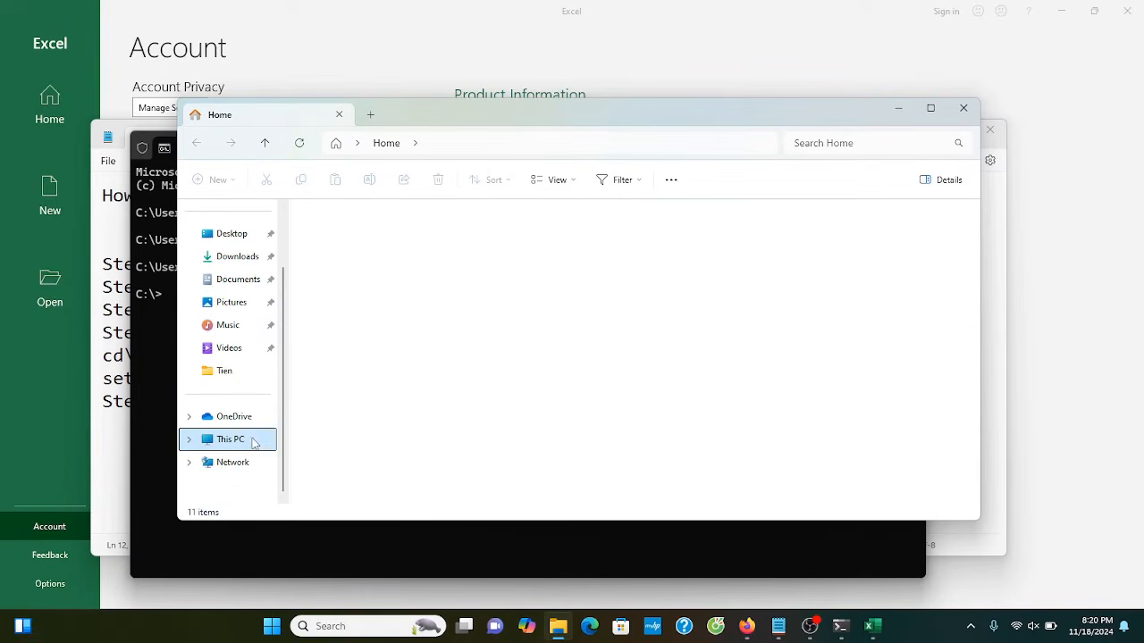
double_click(452, 255)
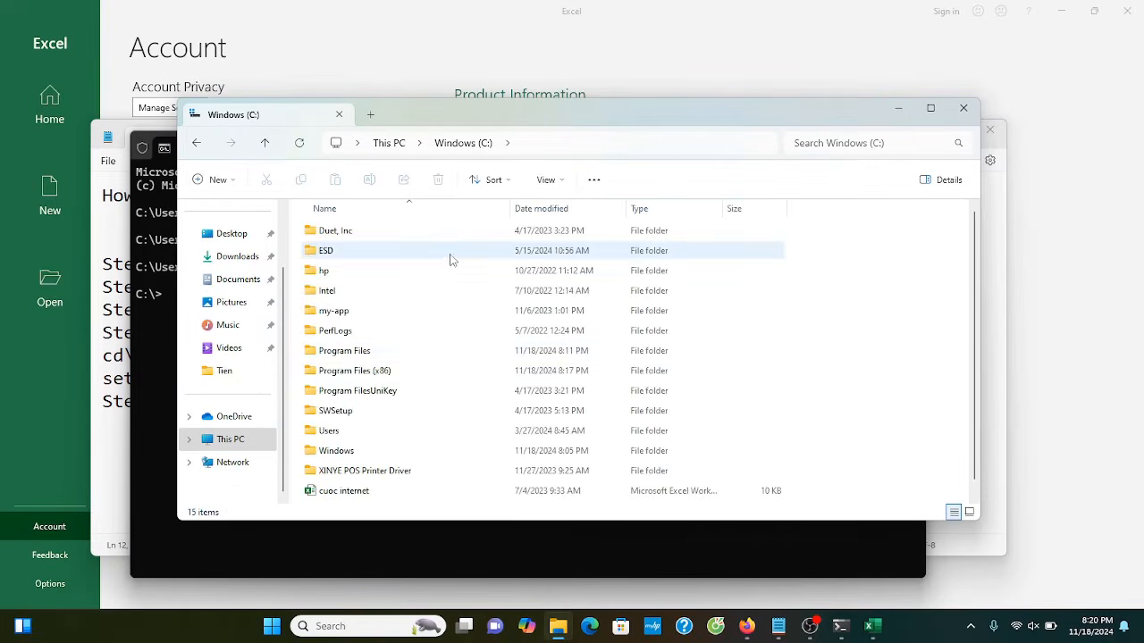
double_click(447, 350)
scroll(434, 345, down, 2)
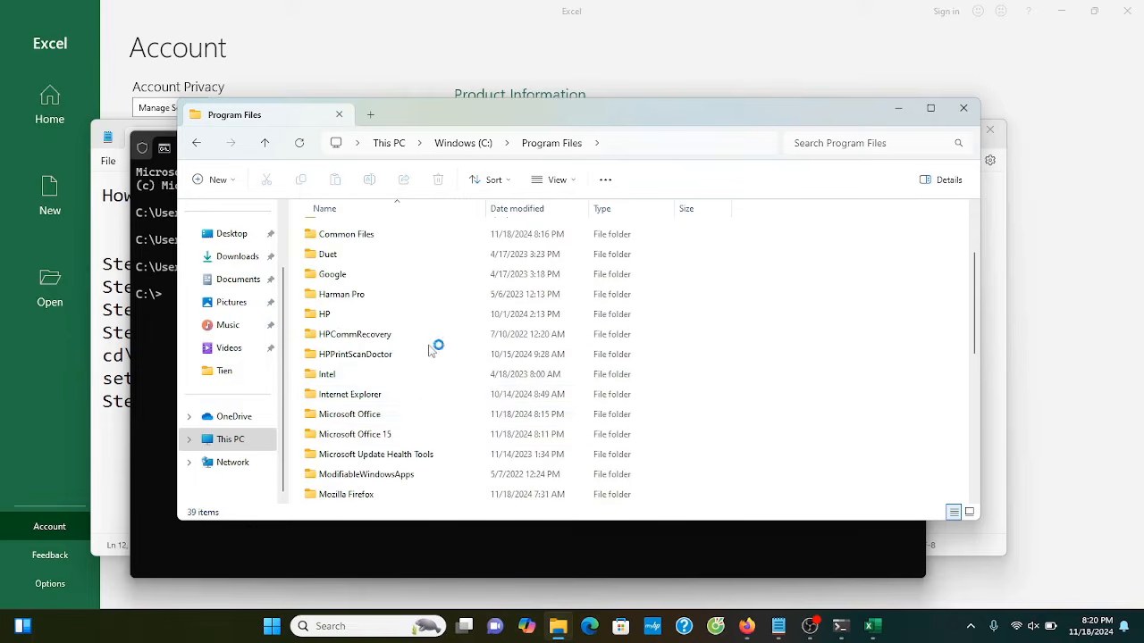
double_click(424, 411)
double_click(399, 252)
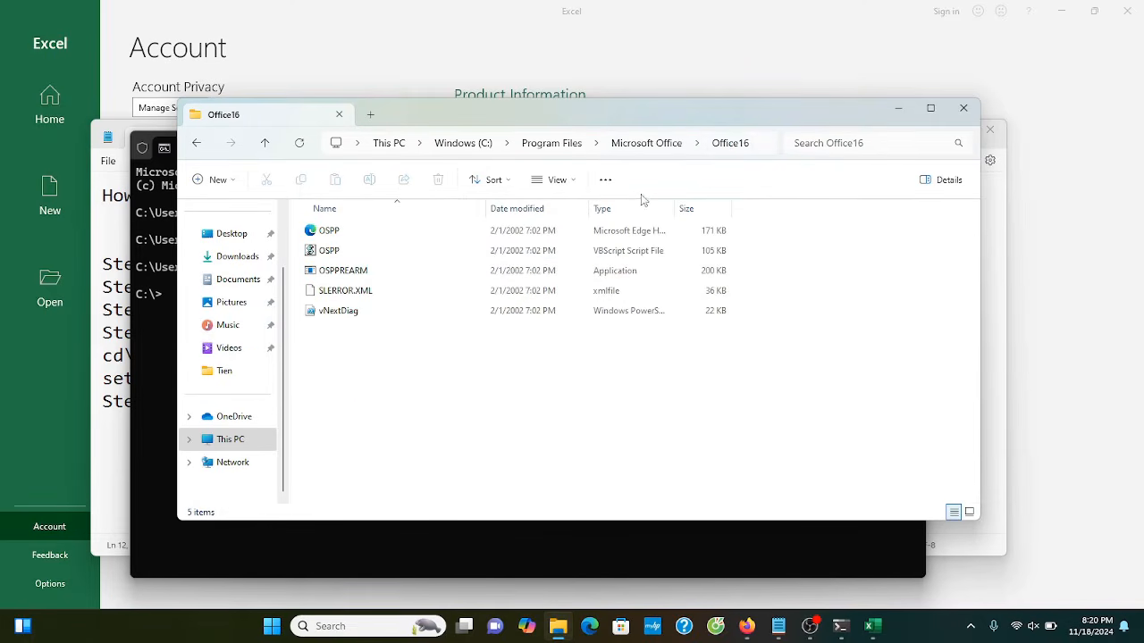
- Copy the Office16 folder path and change to C:\Program Files\Microsoft Office\Office16 with cd in Command Prompt
click(761, 143)
right_click(497, 150)
click(527, 187)
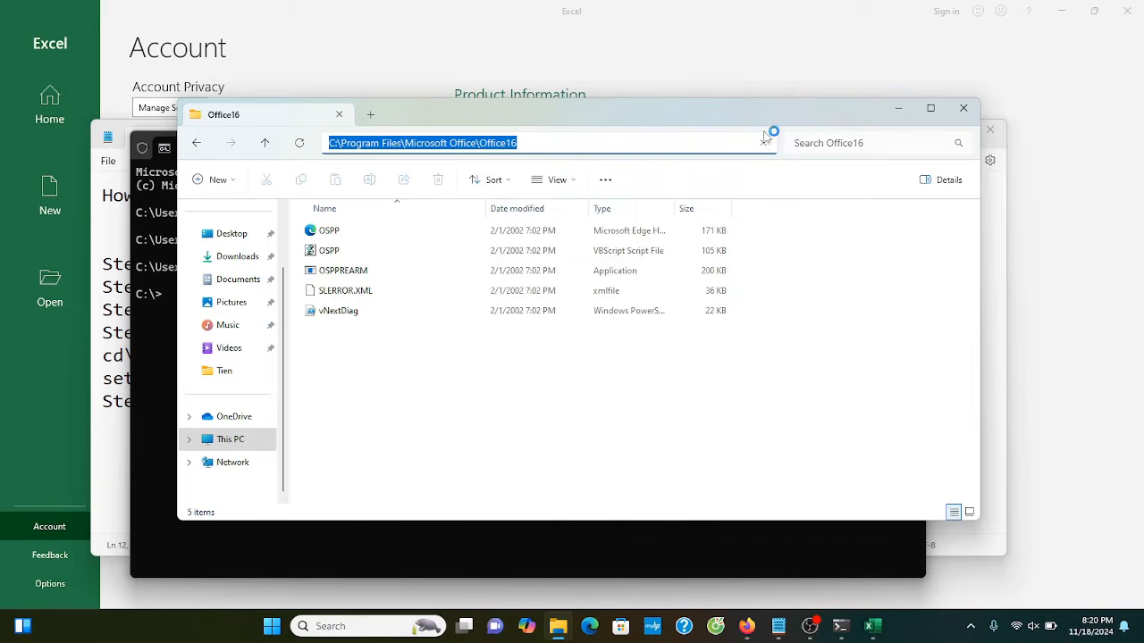
click(898, 108)
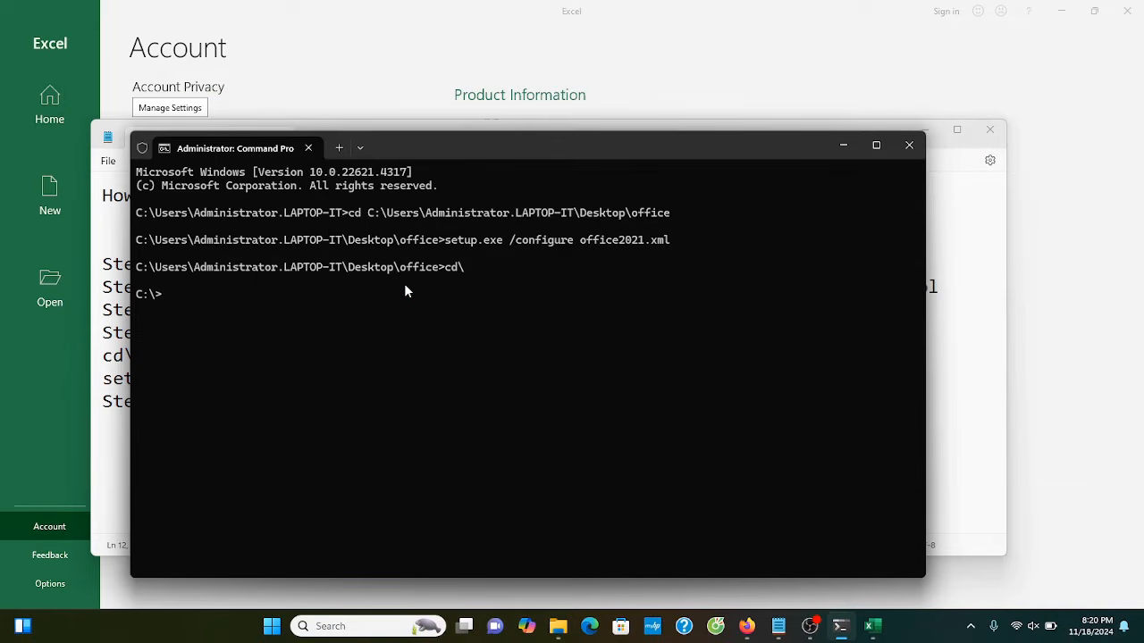
text(cd)
key(ctrl+v)
key(Return)
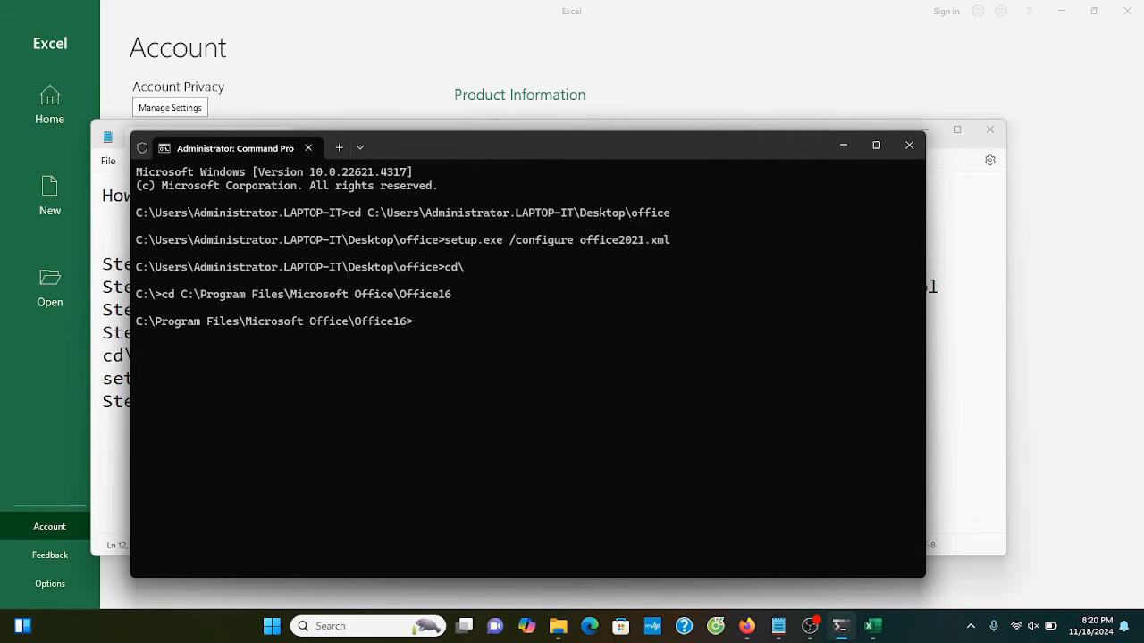
- Enter the command text cscript ospp.vbs at the Office16 prompt
text(cs)
text(cript)
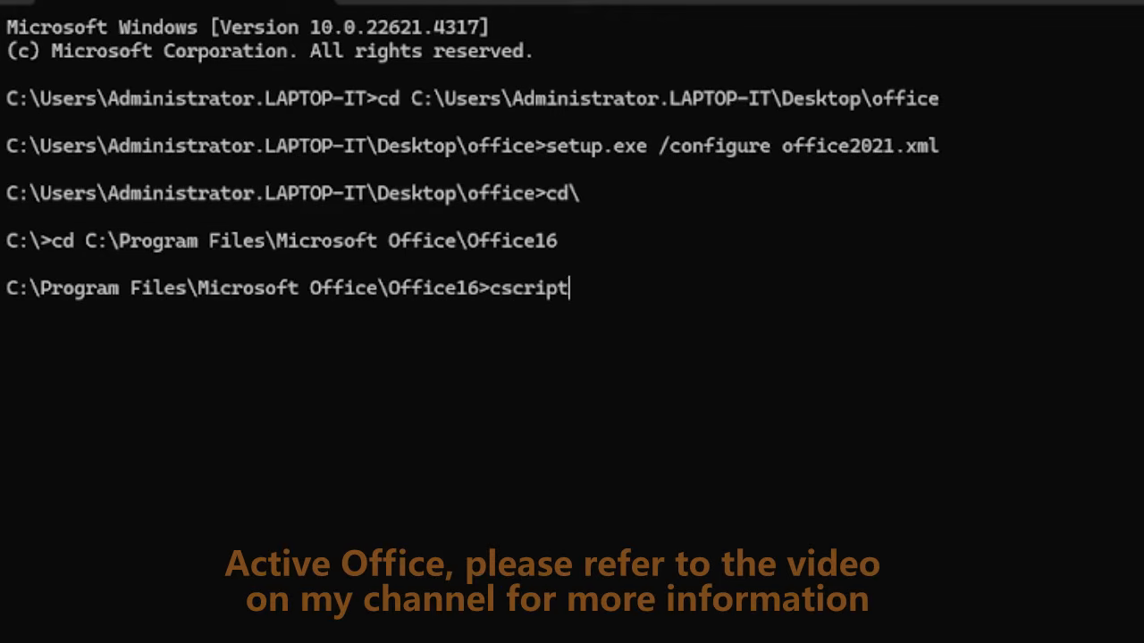
text( ospp.vbs)
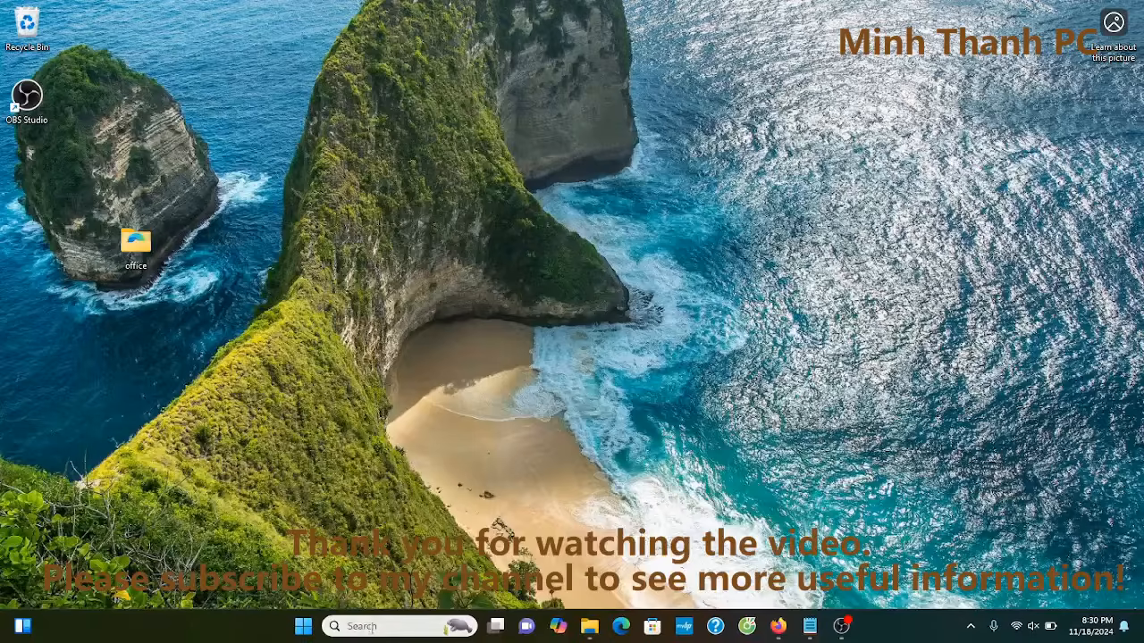
- Start Excel, accept the Office license agreement and view the activation status on the Account page
click(380, 626)
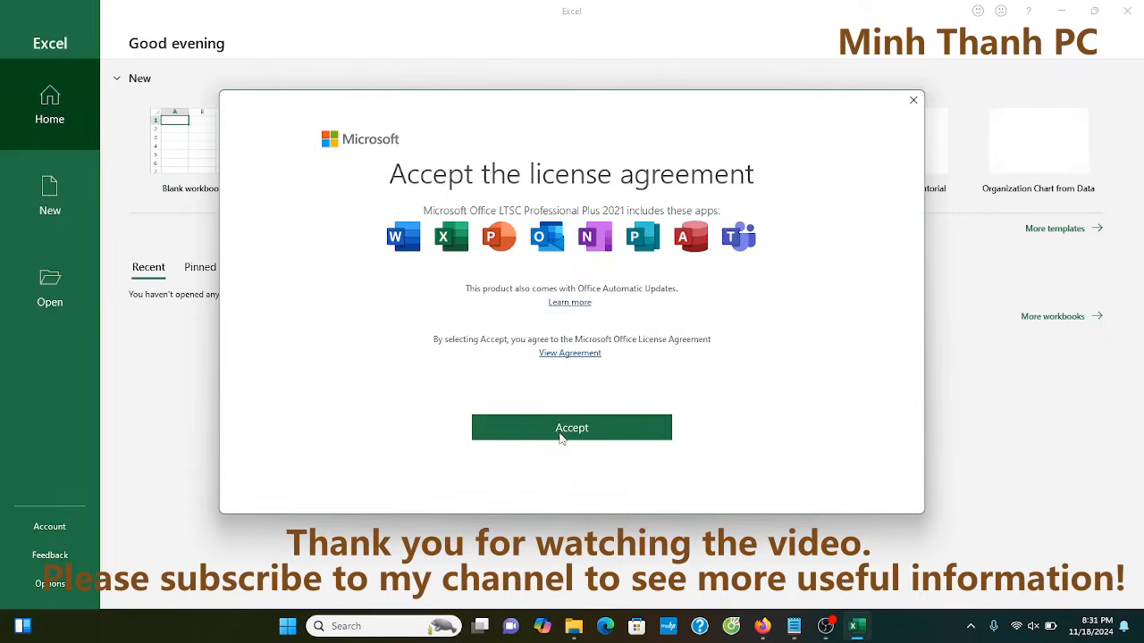
click(562, 427)
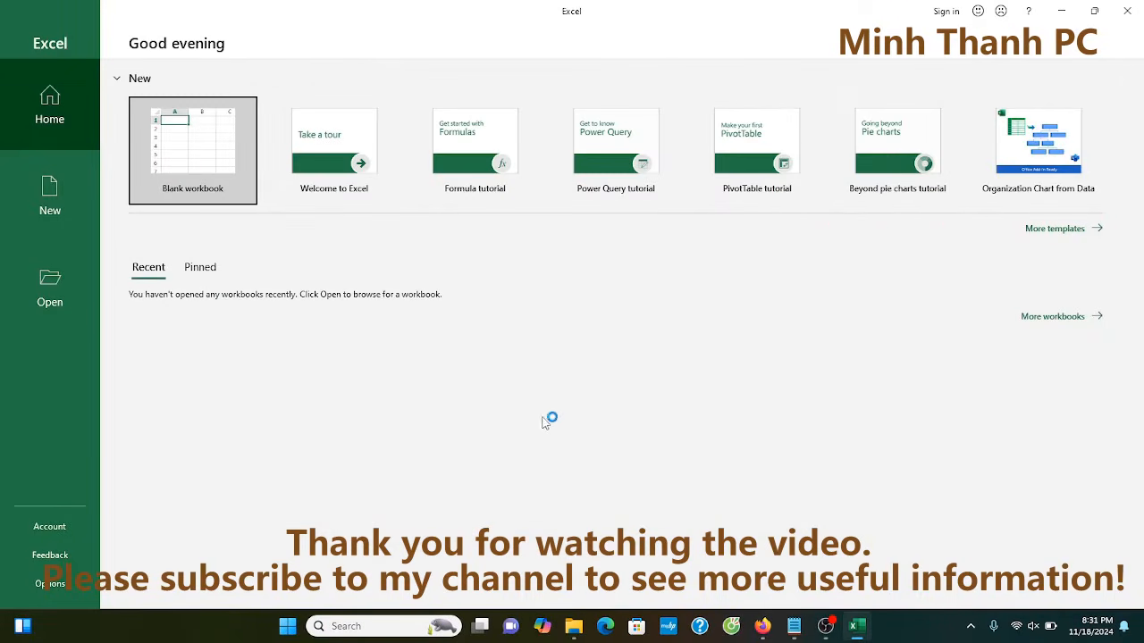
click(45, 528)
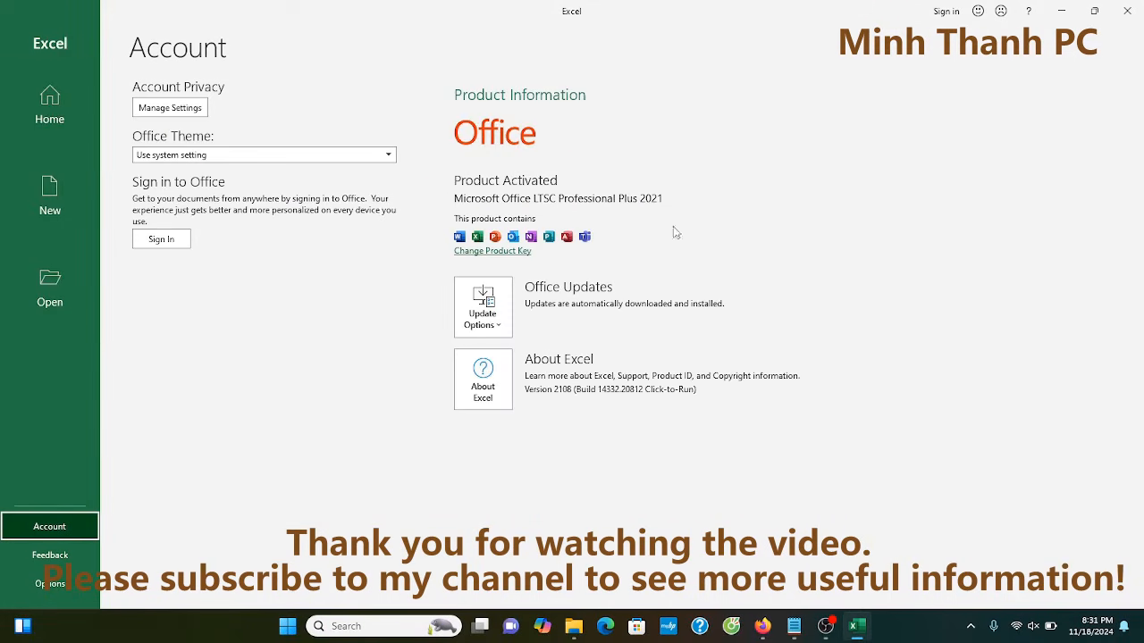
- Create a blank workbook and enter qwer in cell F9
click(50, 103)
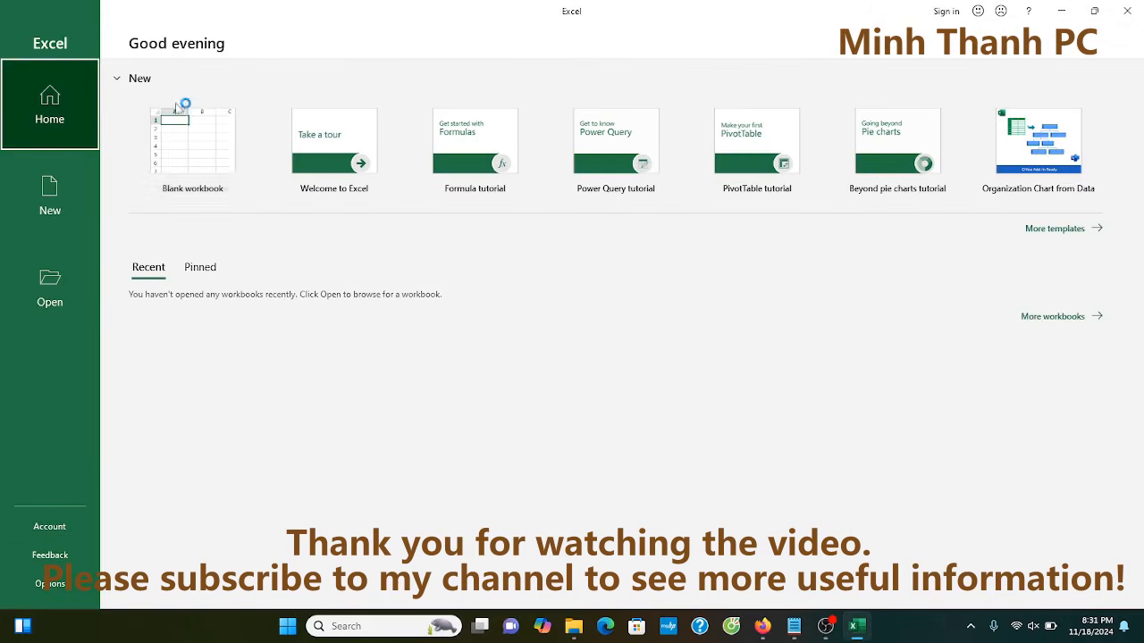
click(241, 180)
click(282, 283)
text(qwer)
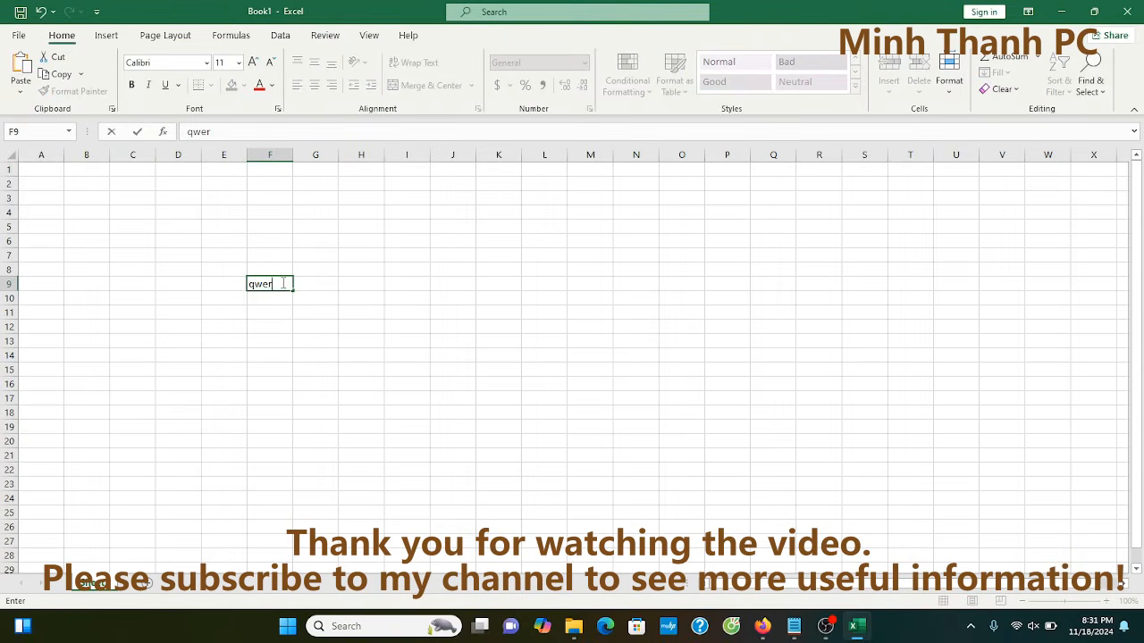
key(Return)
click(525, 297)
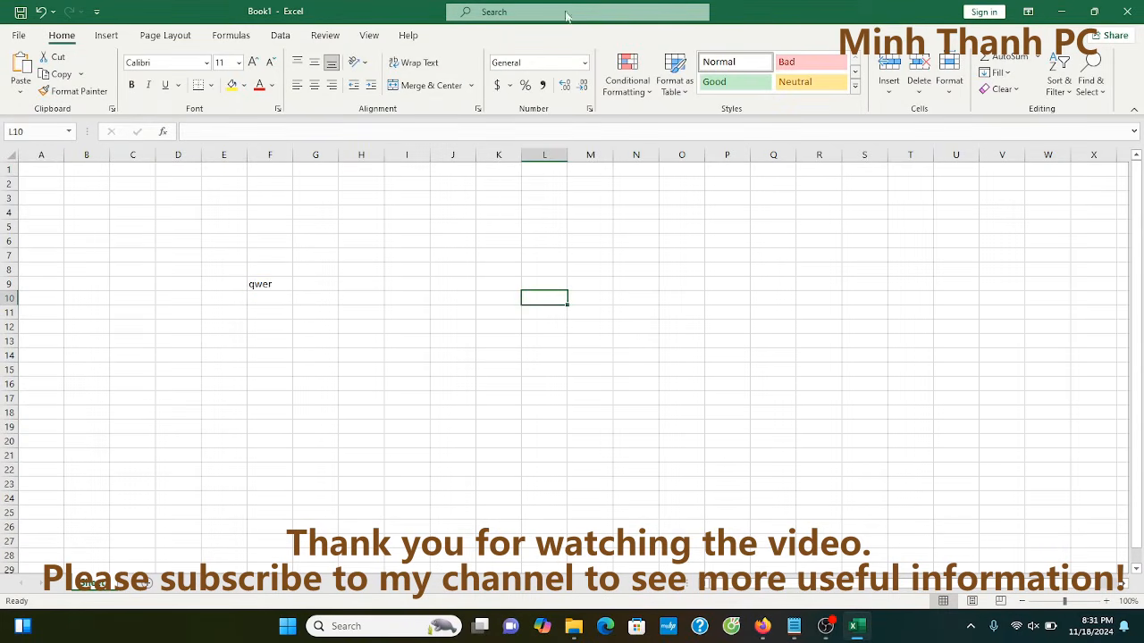
- Start saving the new workbook and browse for a save location
key(ctrl+s)
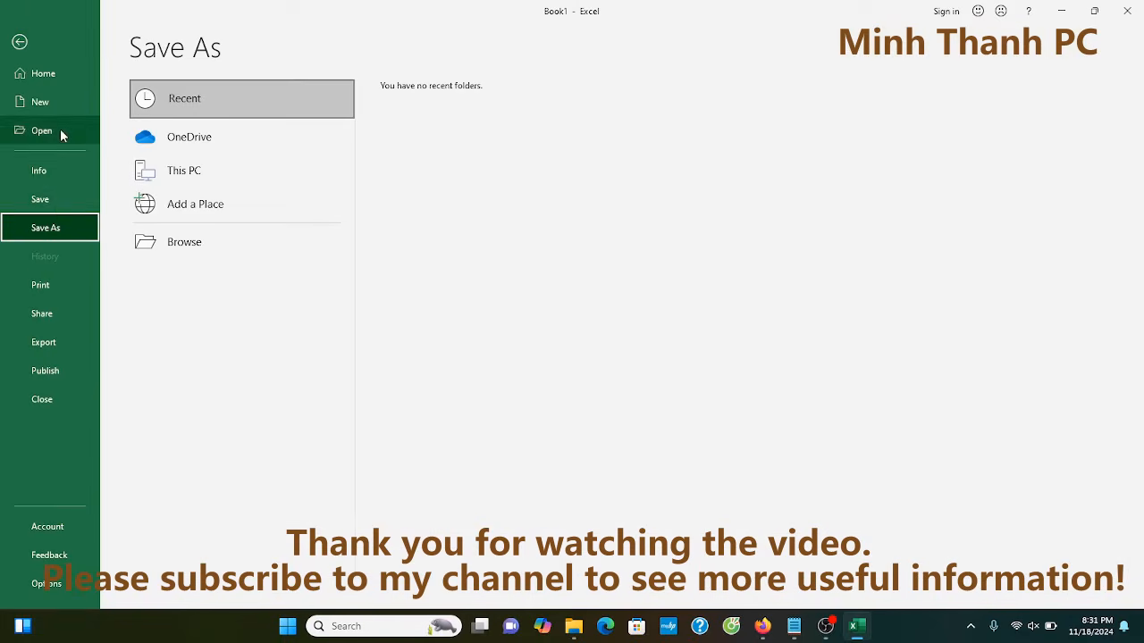
click(192, 241)
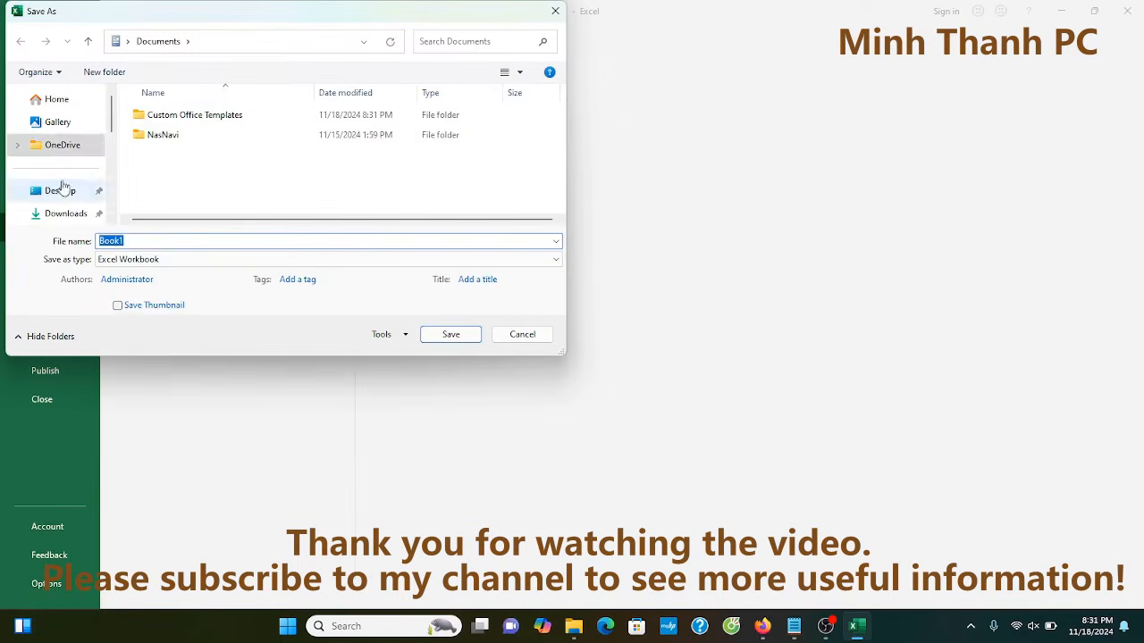